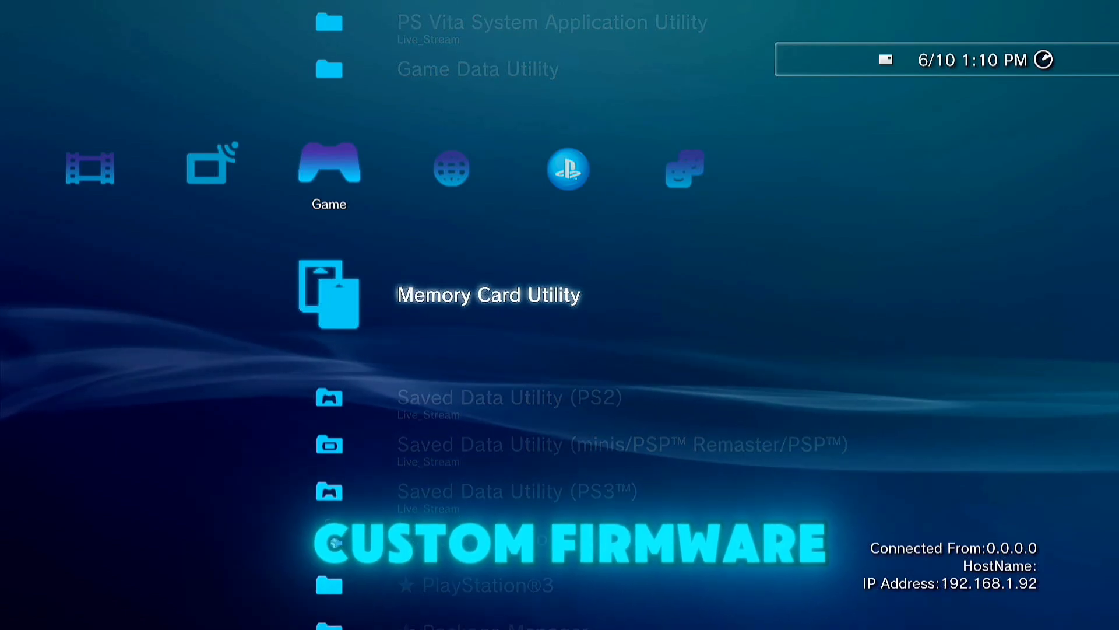
# Step: Launch mmCM from the PlayStation®3 game folder using its Triangle options Start entry
pyautogui.press('Down')
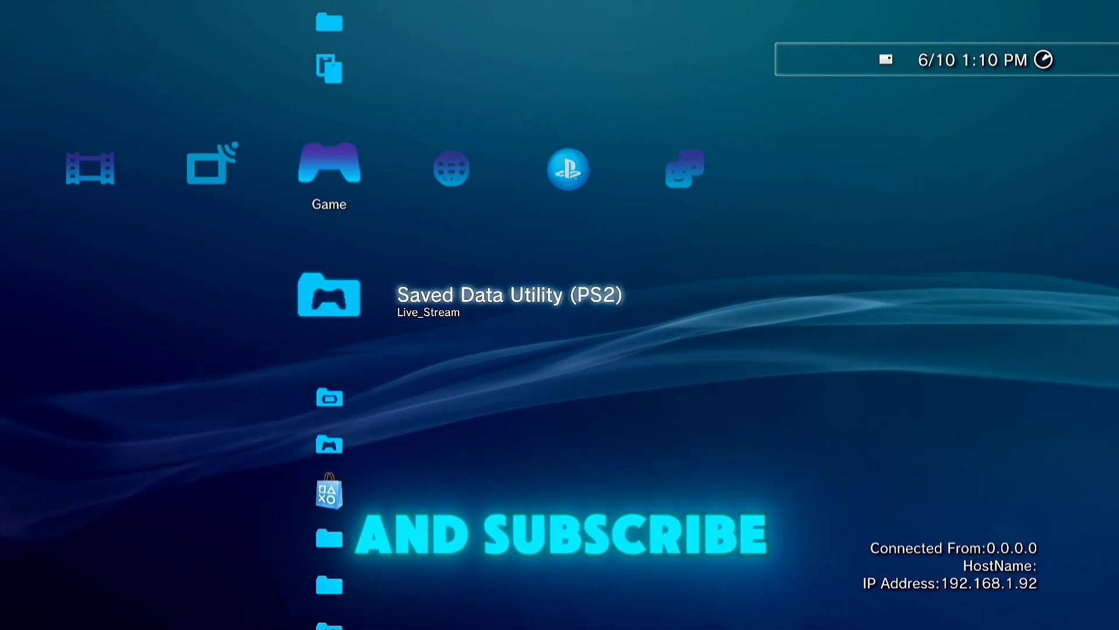
pyautogui.press('Down')
pyautogui.press('Down')
pyautogui.press('Down')
pyautogui.press('Down')
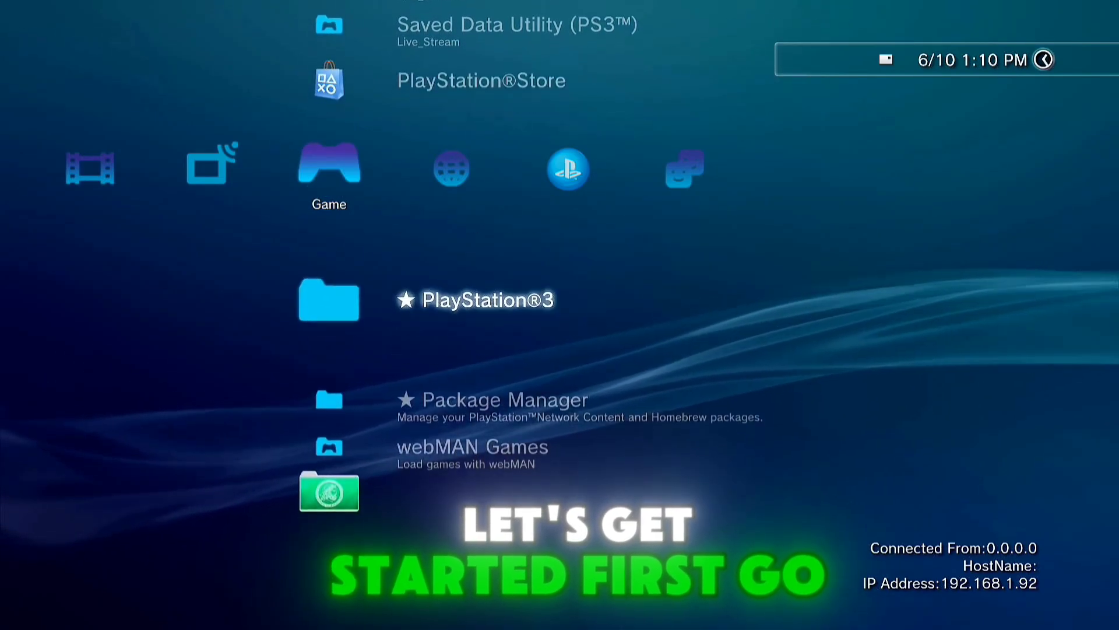
pyautogui.press('Return')
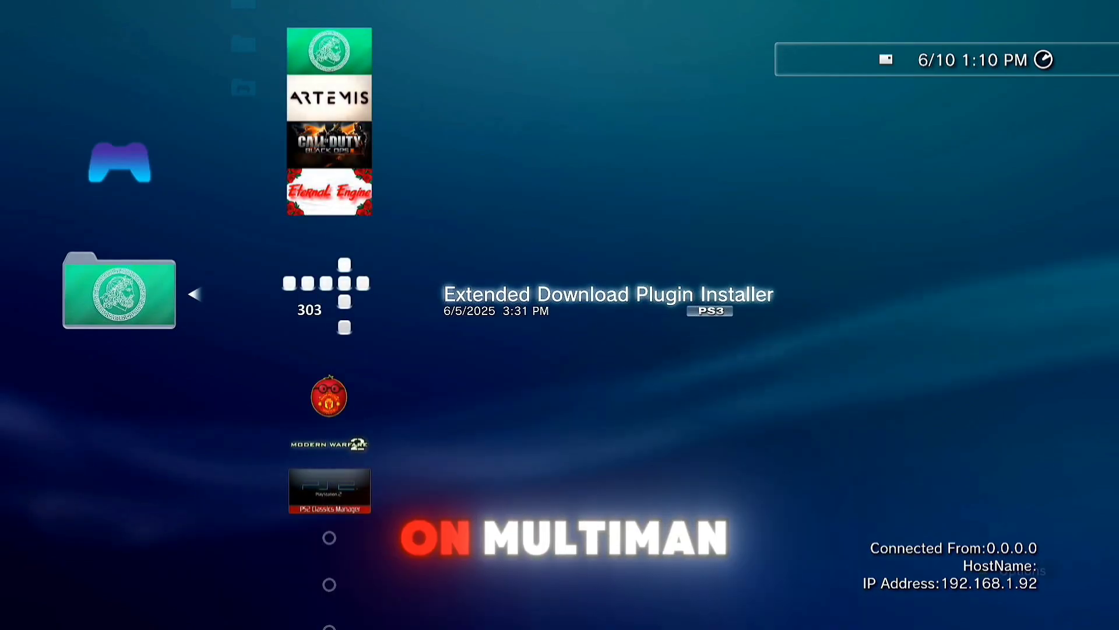
pyautogui.press('Down')
pyautogui.press('Down')
pyautogui.press('Down')
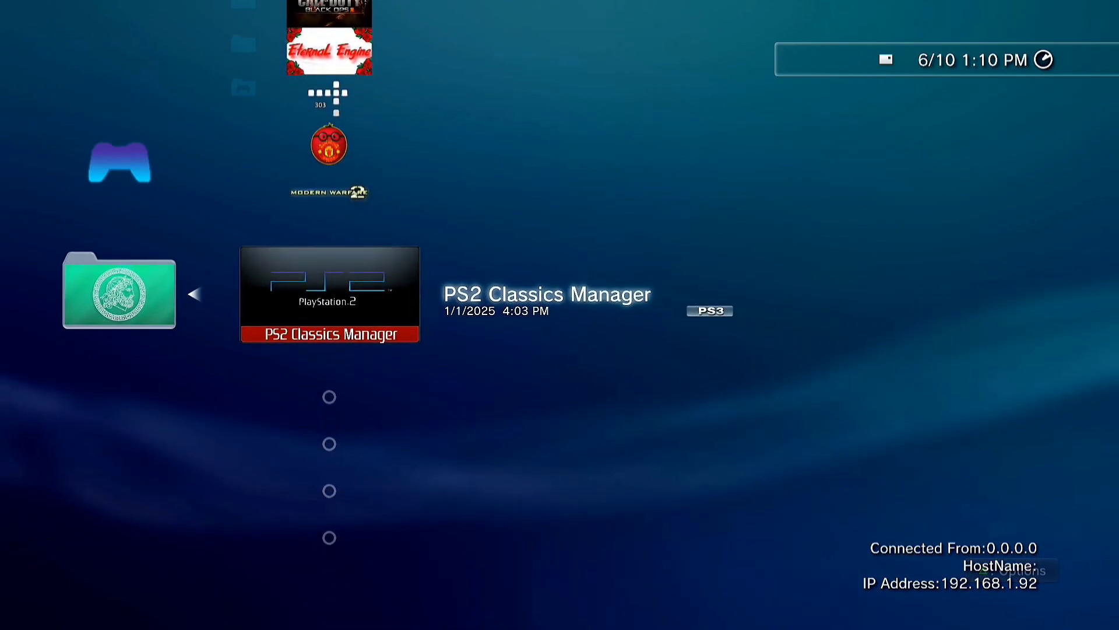
pyautogui.press('Up')
pyautogui.press('Up')
pyautogui.press('Menu')
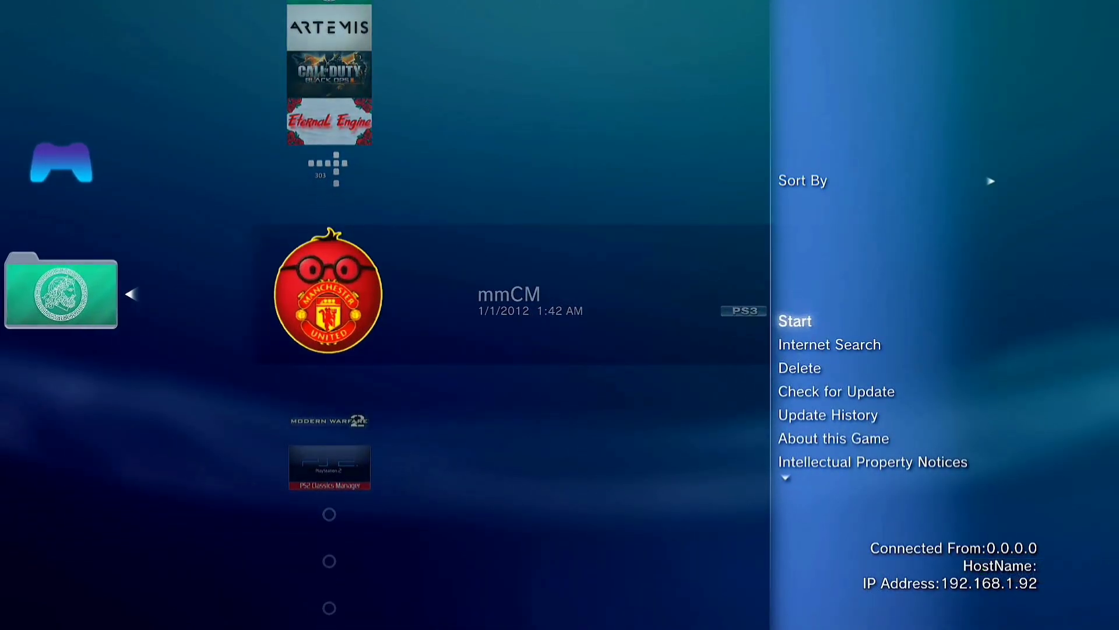
pyautogui.press('Return')
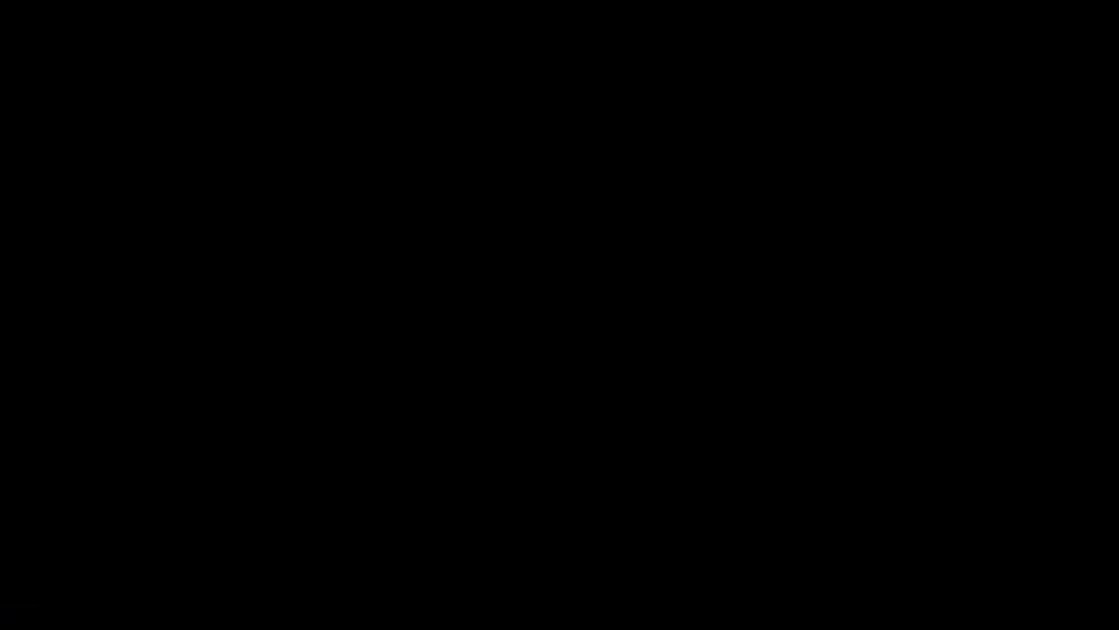
# Step: Open multiMAN's mmOS file manager on PS3 Root > dev_hdd0 and scroll to its last entries
pyautogui.press('Left')
pyautogui.press('Left')
pyautogui.press('Left')
pyautogui.press('Left')
pyautogui.press('Left')
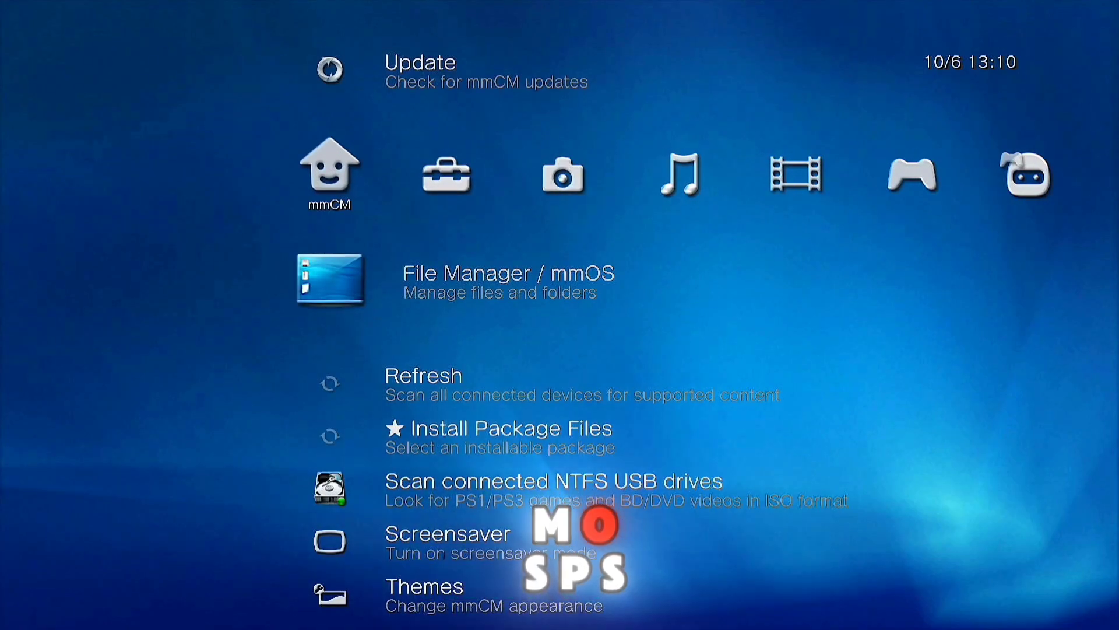
pyautogui.press('Return')
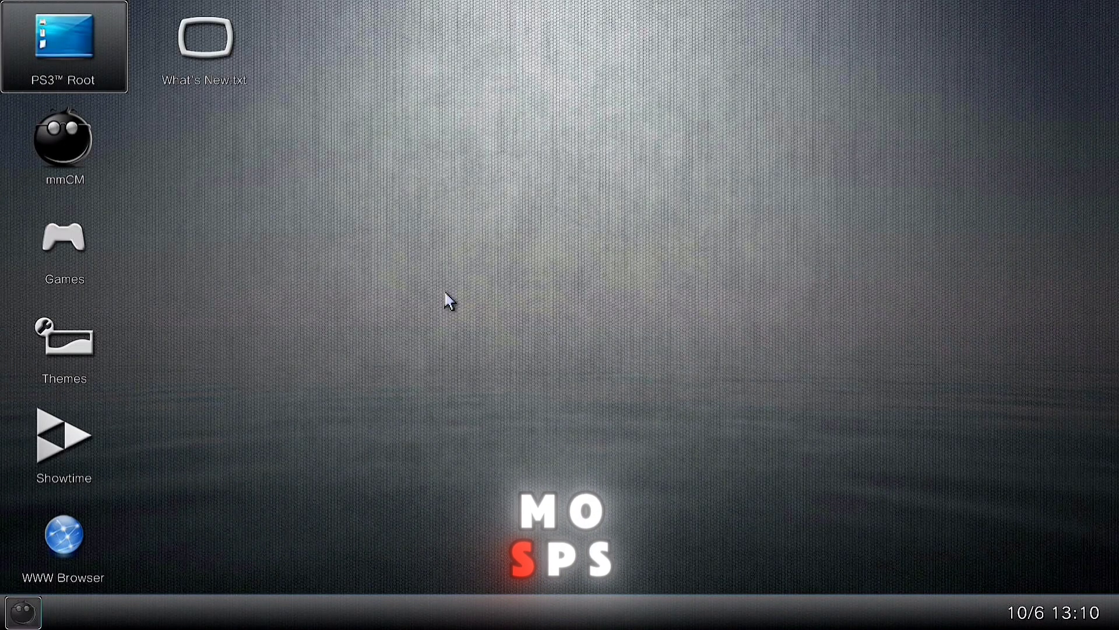
pyautogui.doubleClick(58, 90)
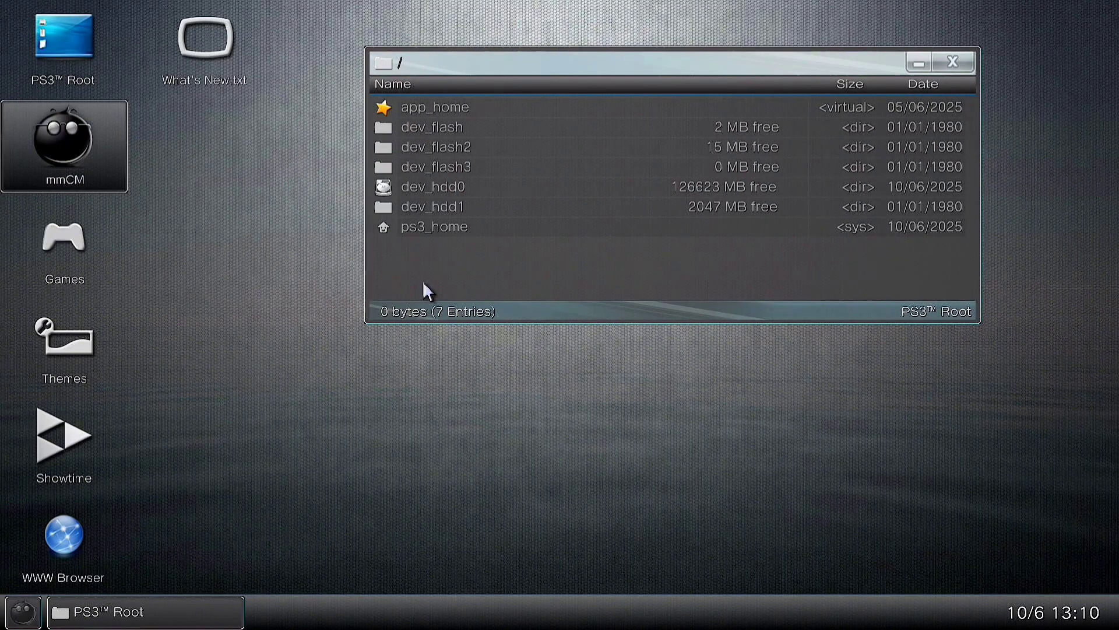
pyautogui.doubleClick(480, 186)
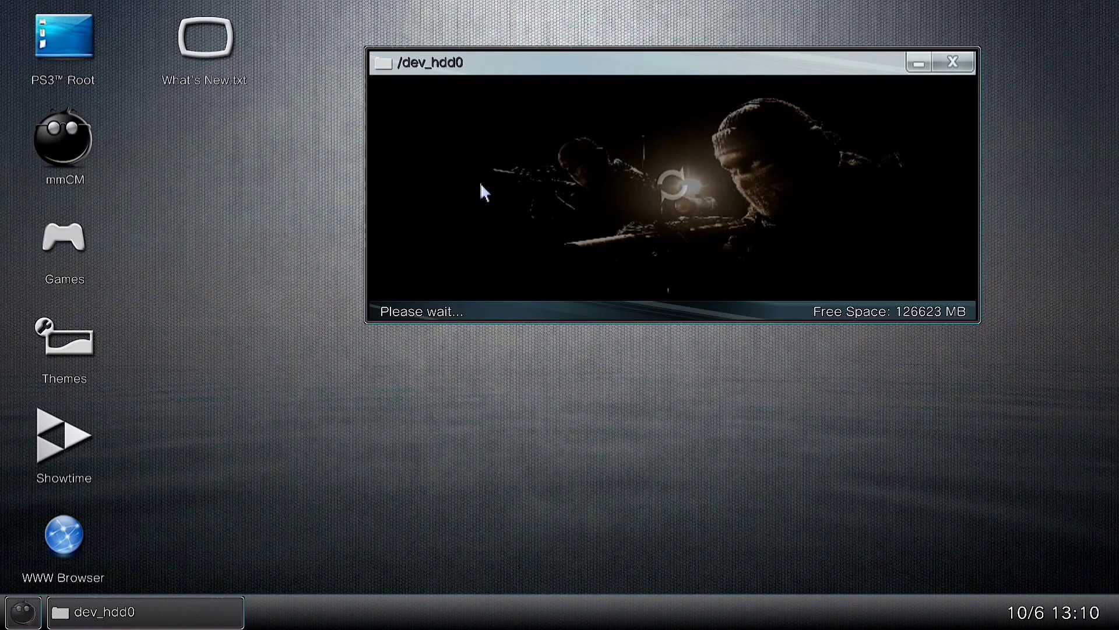
pyautogui.scroll(-10, 480, 309)
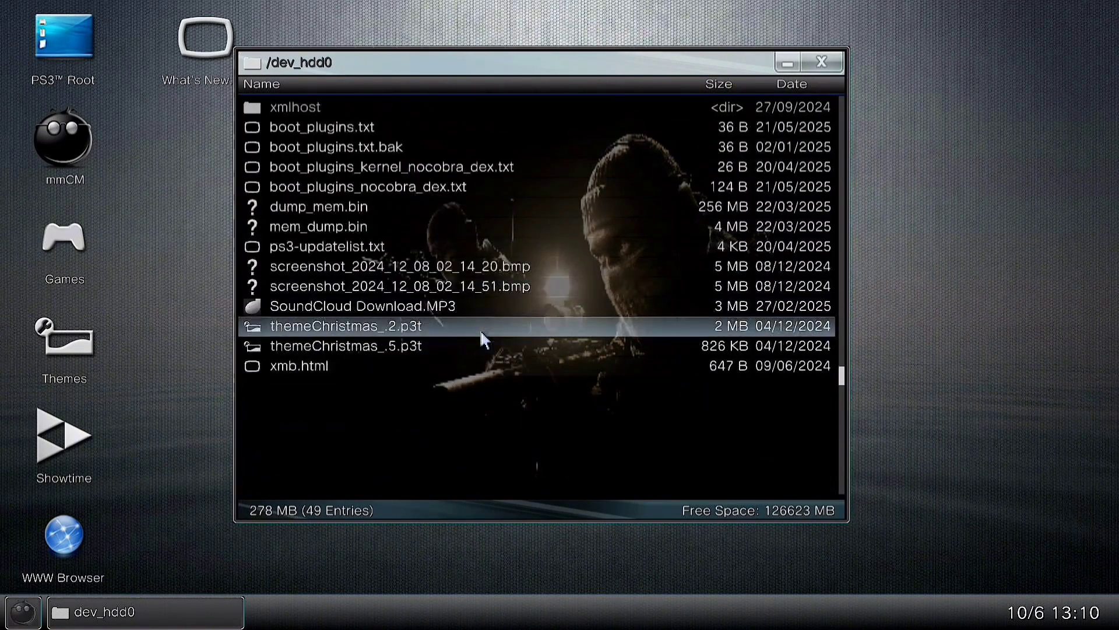
pyautogui.scroll(-5, 482, 338)
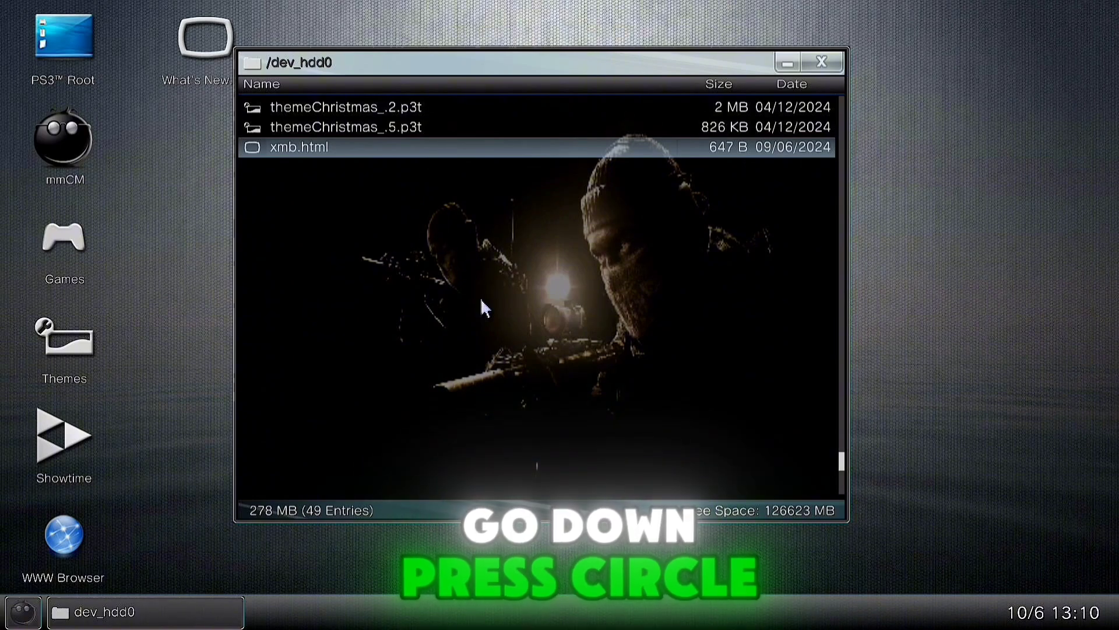
# Step: Create a new folder named 'updater' in /dev_hdd0 using the on-screen keyboard
pyautogui.rightClick(482, 308)
pyautogui.press('Return')
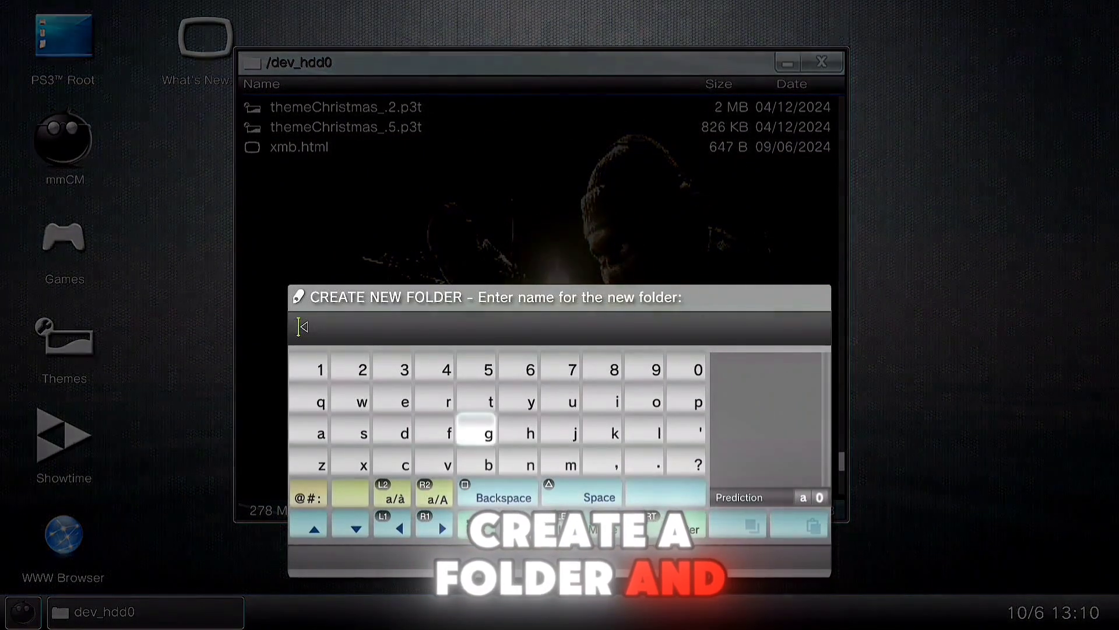
pyautogui.press('Up')
pyautogui.press('Right')
pyautogui.write('u')
pyautogui.press('Right')
pyautogui.press('Right')
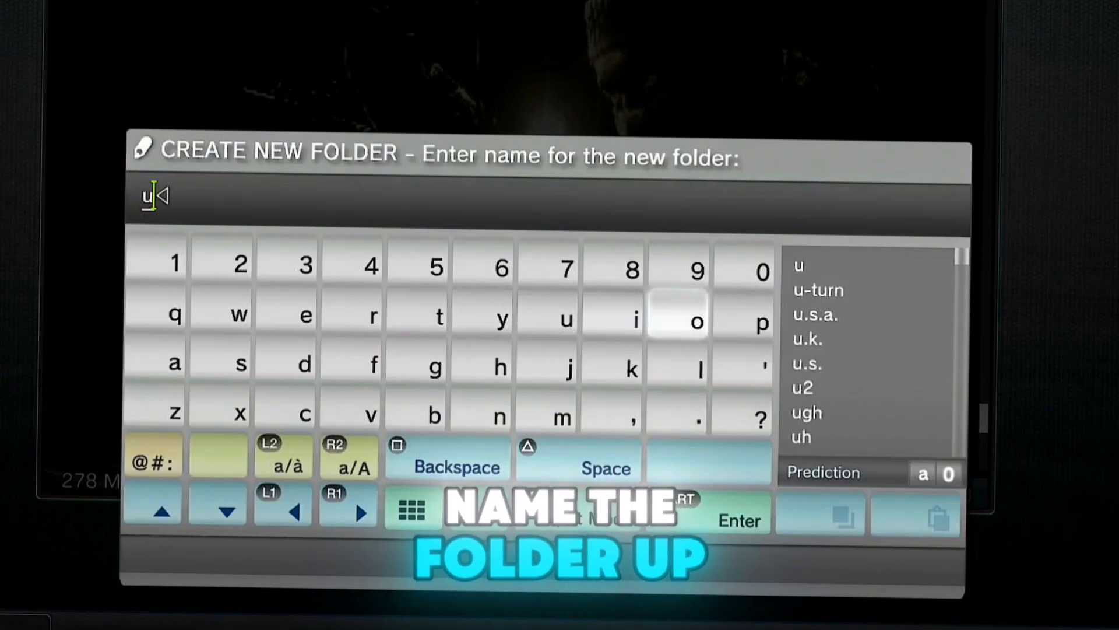
pyautogui.press('Right')
pyautogui.write('p')
pyautogui.press('Left')
pyautogui.press('Left')
pyautogui.press('Left')
pyautogui.press('Left')
pyautogui.press('Left')
pyautogui.press('Left')
pyautogui.press('Down')
pyautogui.press('Left')
pyautogui.write('d')
pyautogui.press('Left')
pyautogui.press('Left')
pyautogui.write('a')
pyautogui.press('Right')
pyautogui.press('Right')
pyautogui.press('Right')
pyautogui.press('Right')
pyautogui.press('Up')
pyautogui.write('t')
pyautogui.press('Left')
pyautogui.press('Left')
pyautogui.write('e')
pyautogui.press('Right')
pyautogui.write('r')
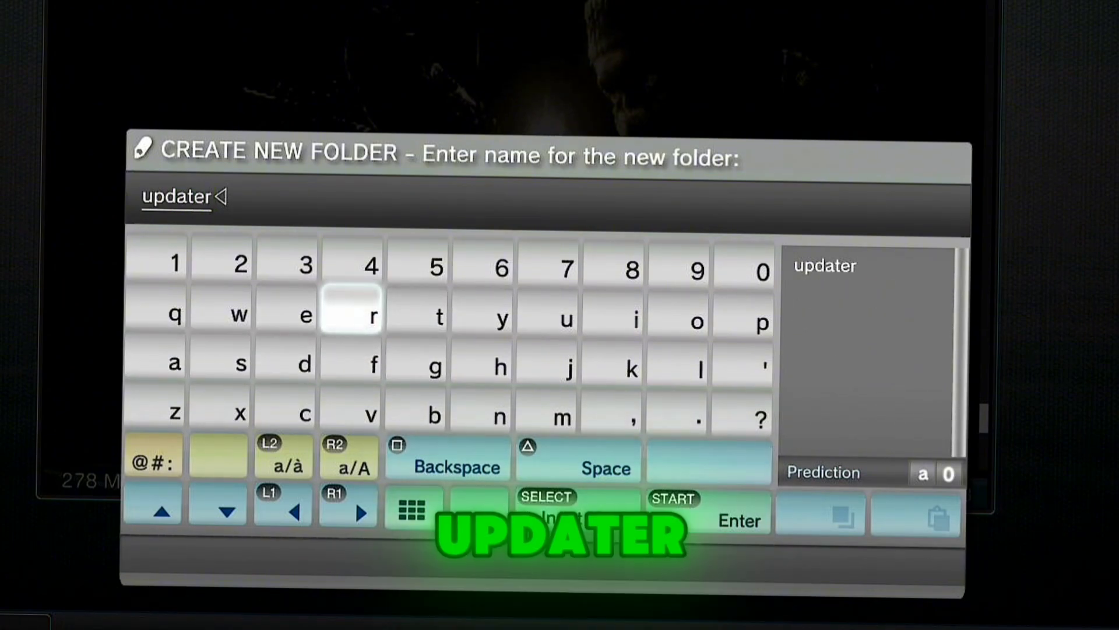
pyautogui.press('Return')
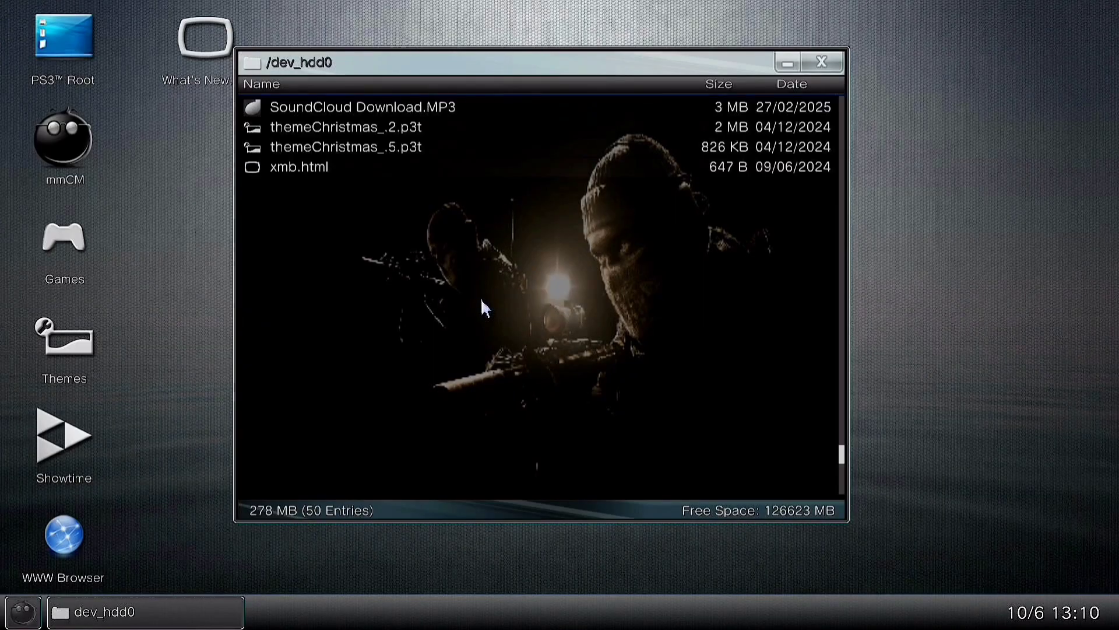
# Step: Inside the updater folder, create a subfolder named '01' and select it
pyautogui.scroll(10, 336, 221)
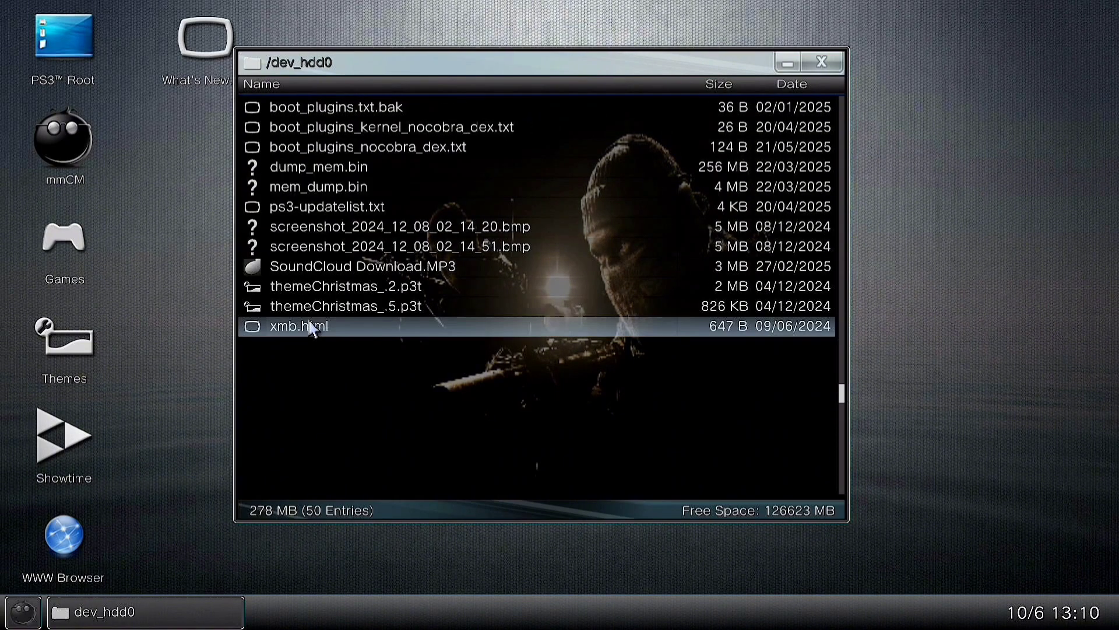
pyautogui.scroll(12, 330, 325)
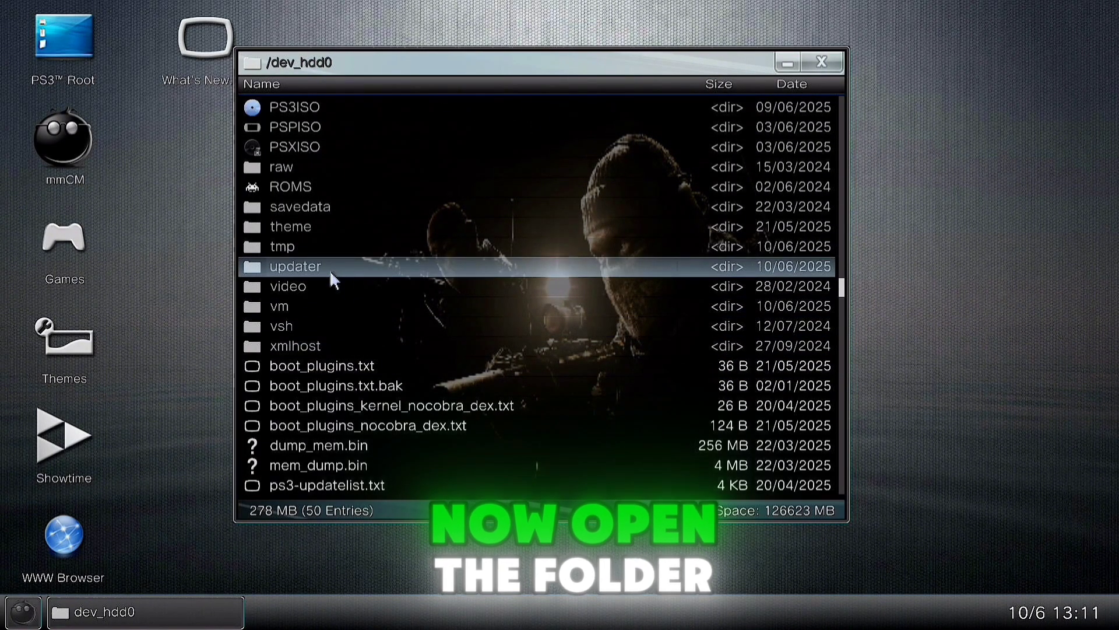
pyautogui.doubleClick(280, 269)
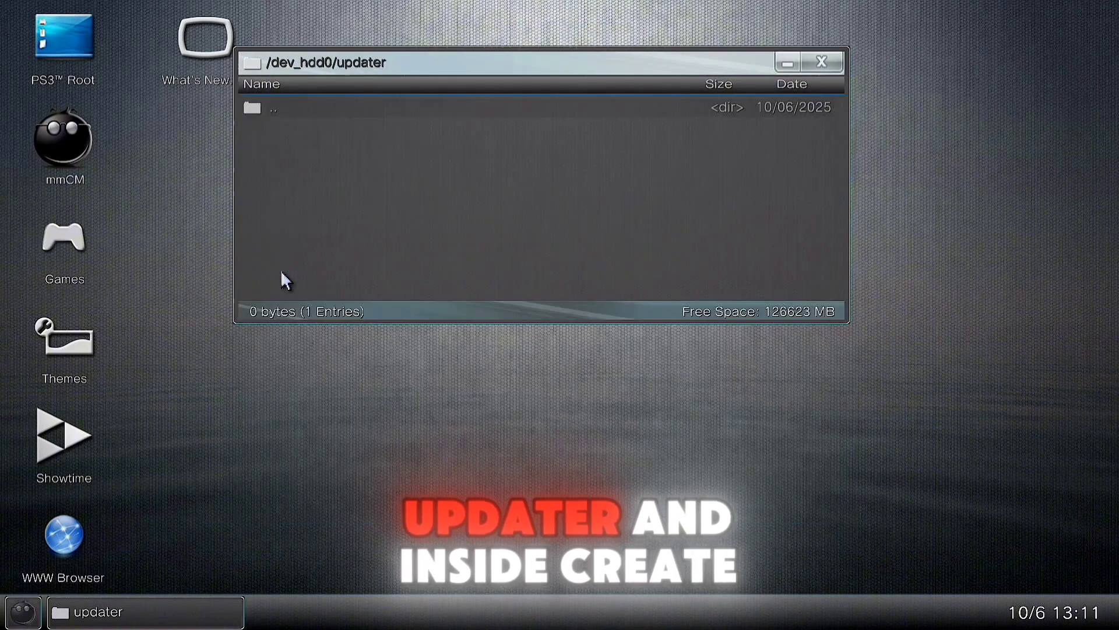
pyautogui.rightClick(420, 281)
pyautogui.press('Return')
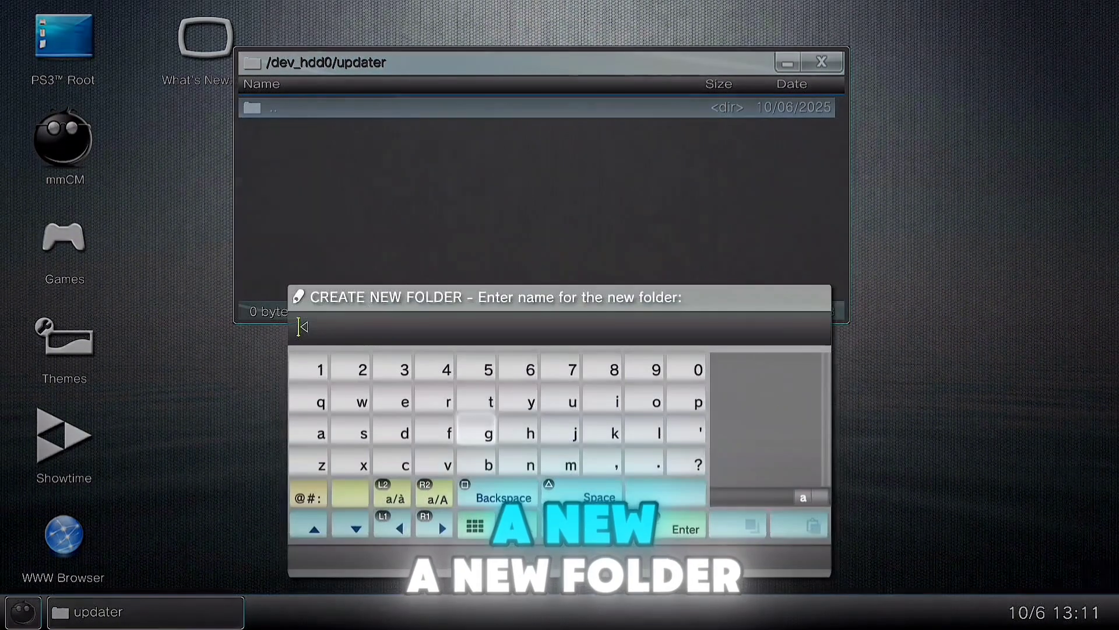
pyautogui.press('Up')
pyautogui.press('Up')
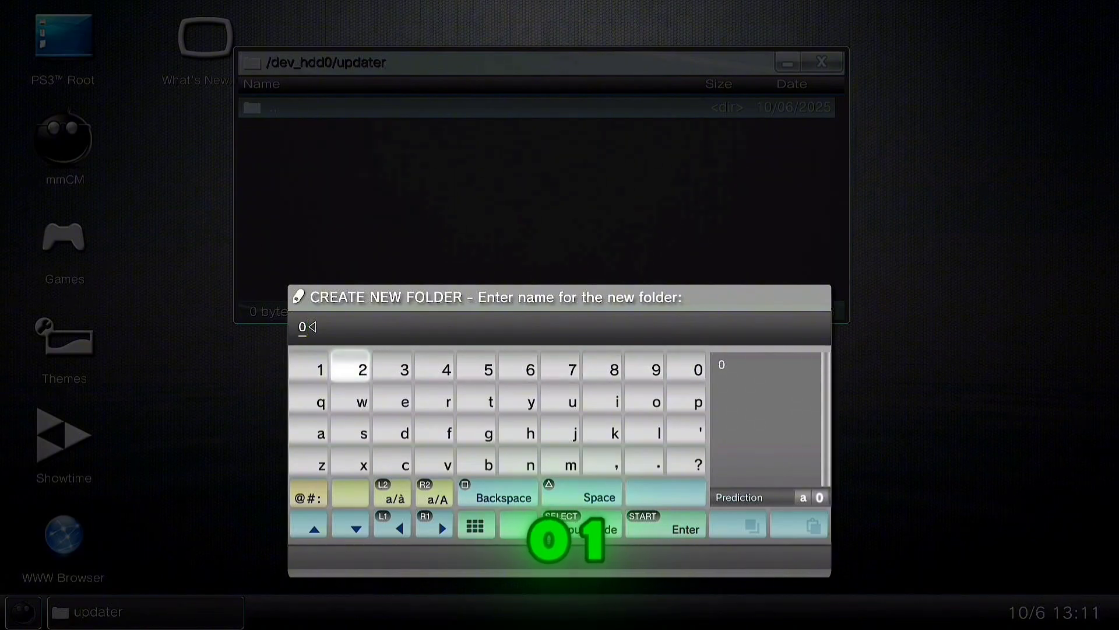
pyautogui.press('Return')
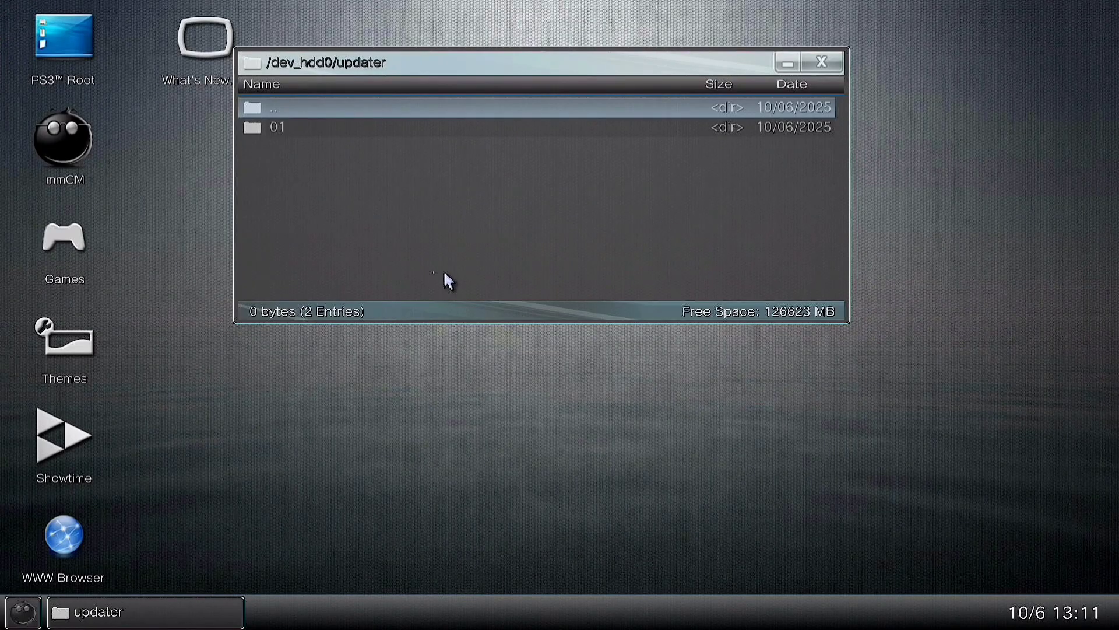
pyautogui.press('Down')
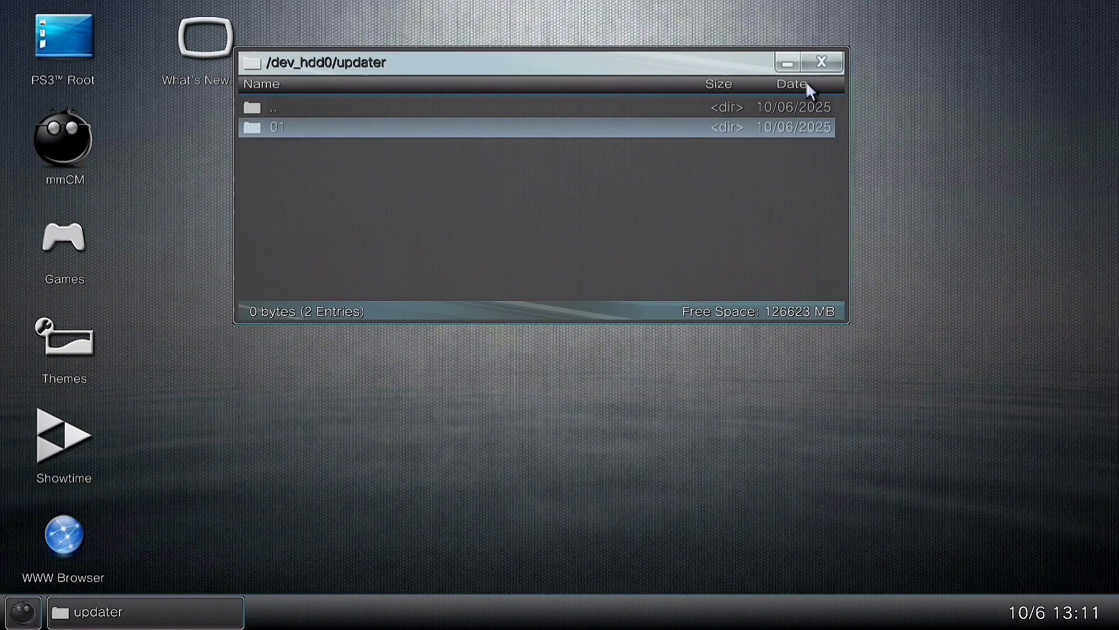
# Step: Quit multiMAN to the XMB and run a Network Internet Search for the homebrew creator's name
pyautogui.click(809, 59)
pyautogui.press('Escape')
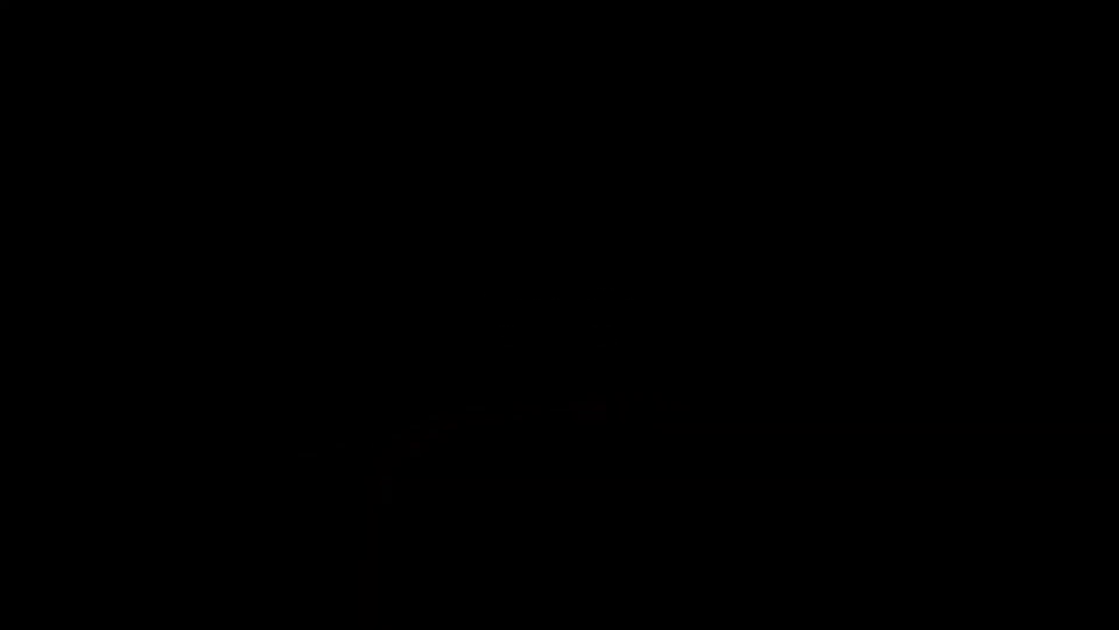
pyautogui.press('Right')
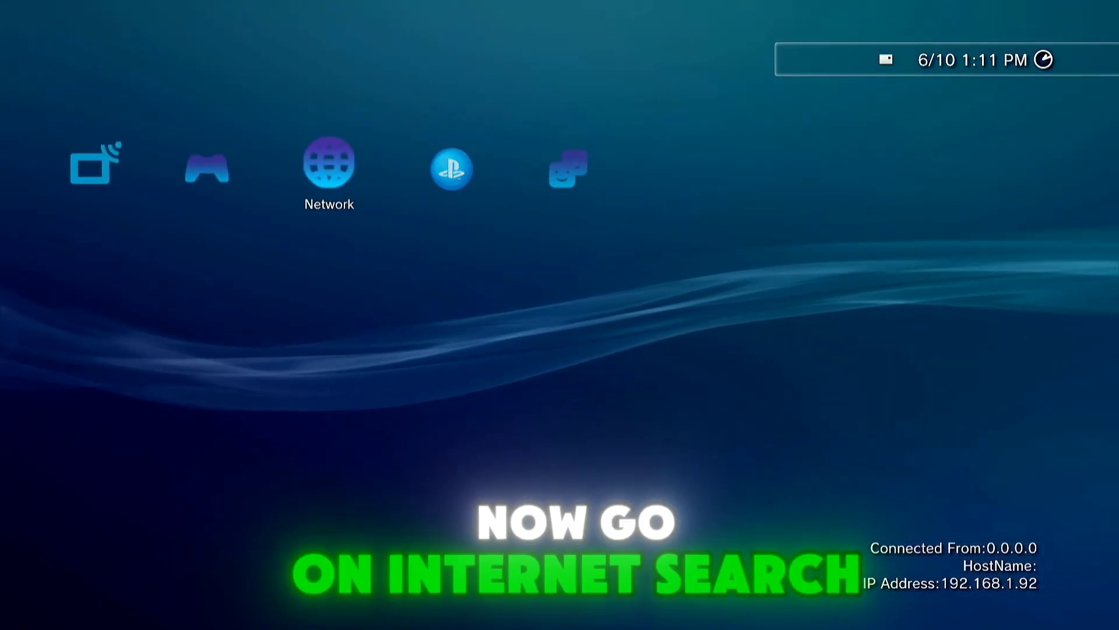
pyautogui.press('Down')
pyautogui.press('Down')
pyautogui.press('Down')
pyautogui.press('Down')
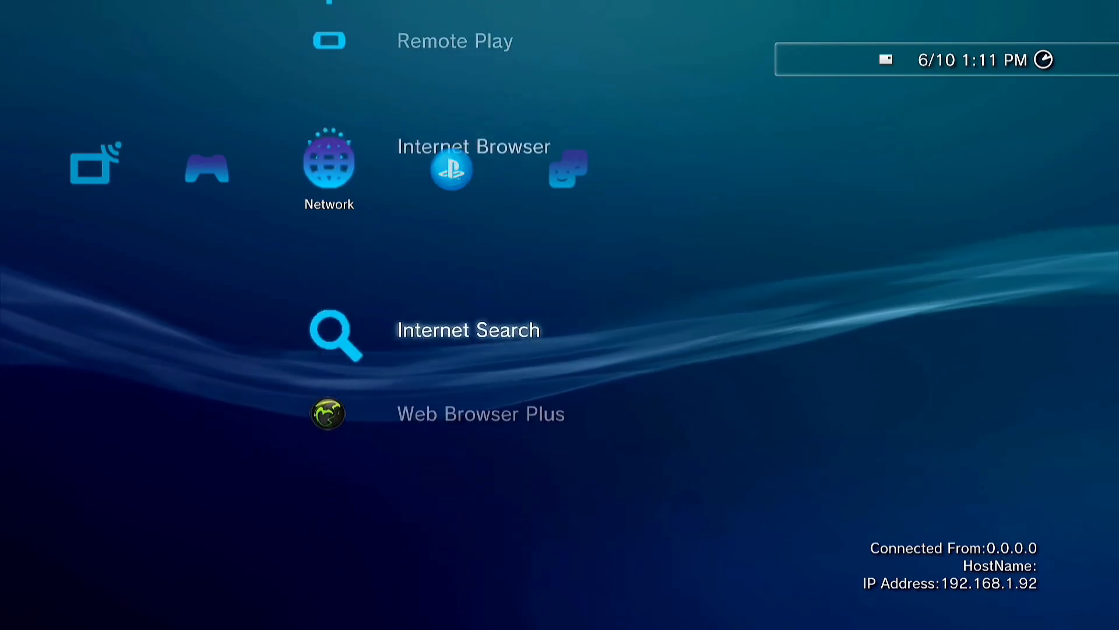
pyautogui.press('Return')
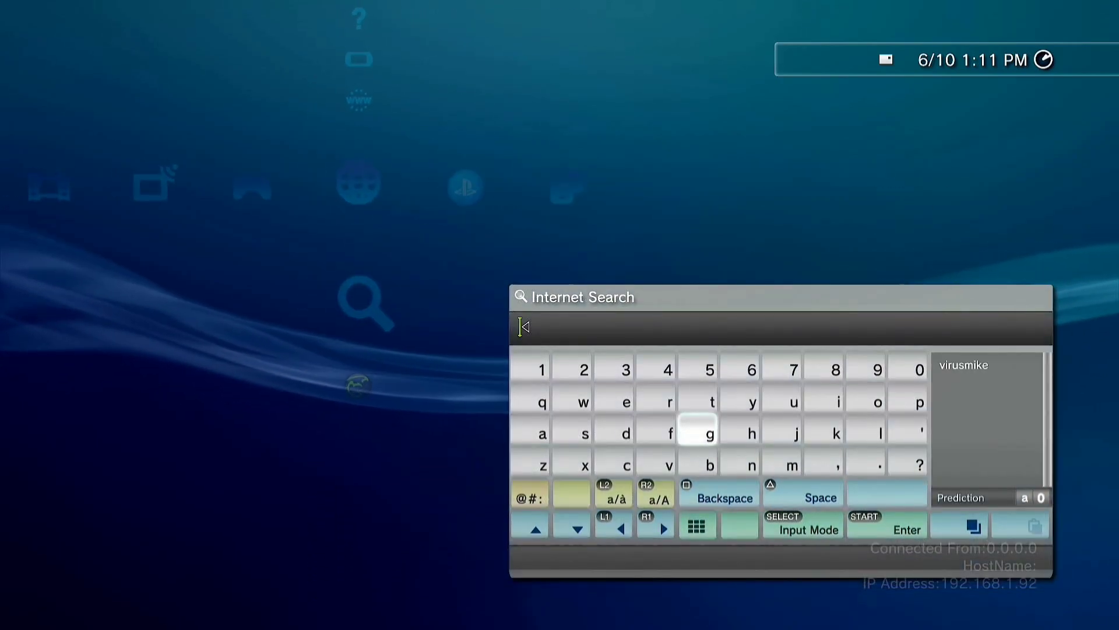
pyautogui.write('virusmike')
pyautogui.press('Return')
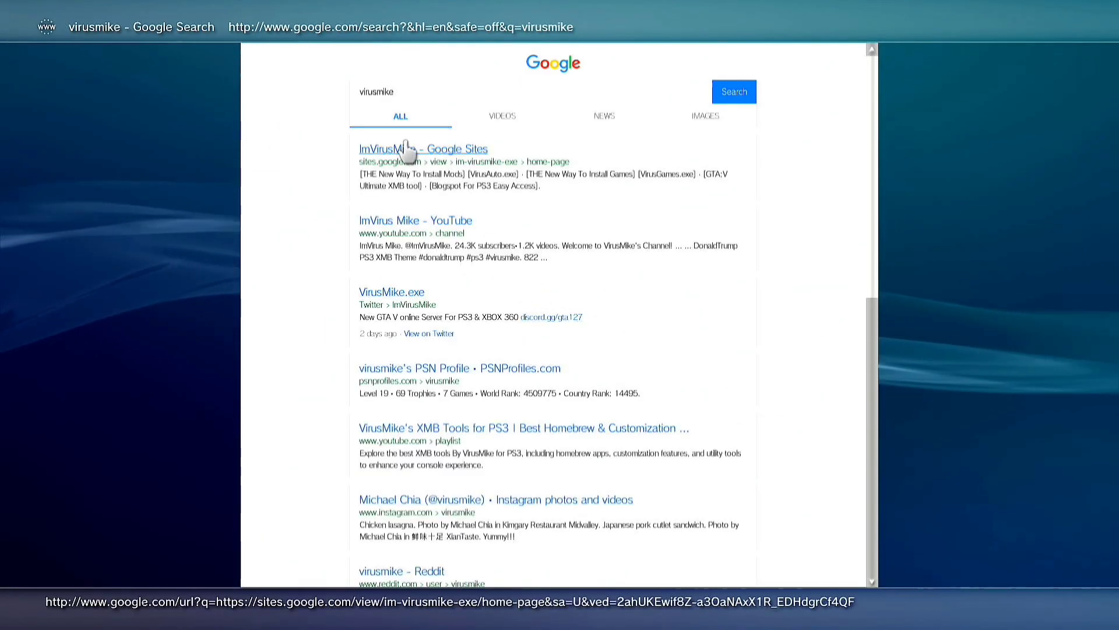
# Step: Open the first search result and follow its [VirusAuto.exe] mods link into a new window
pyautogui.click(407, 150)
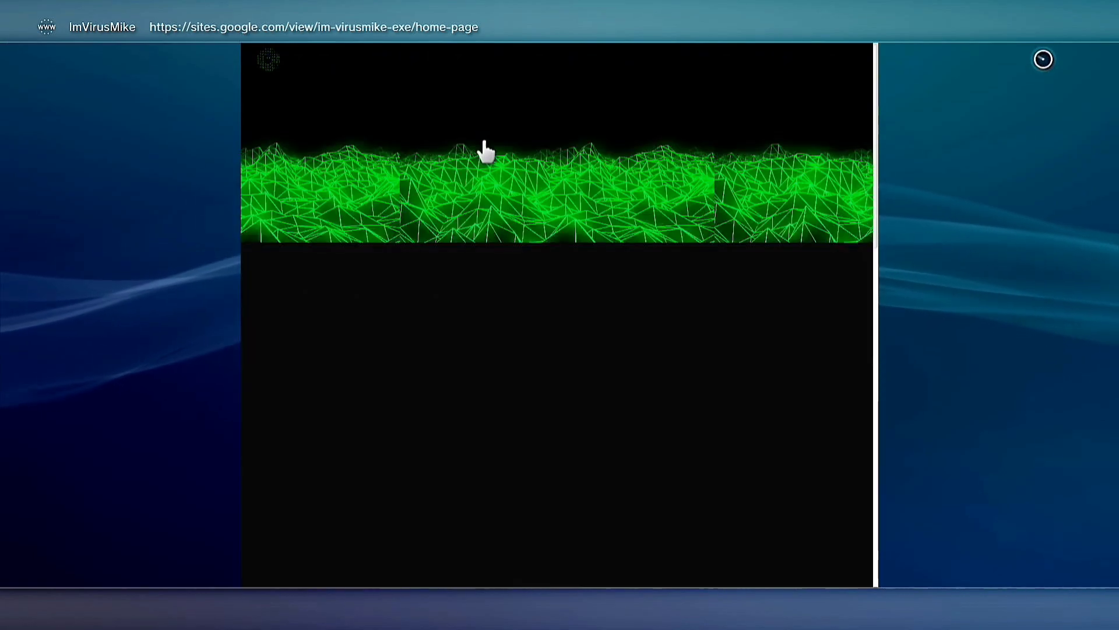
pyautogui.scroll(-5, 559, 583)
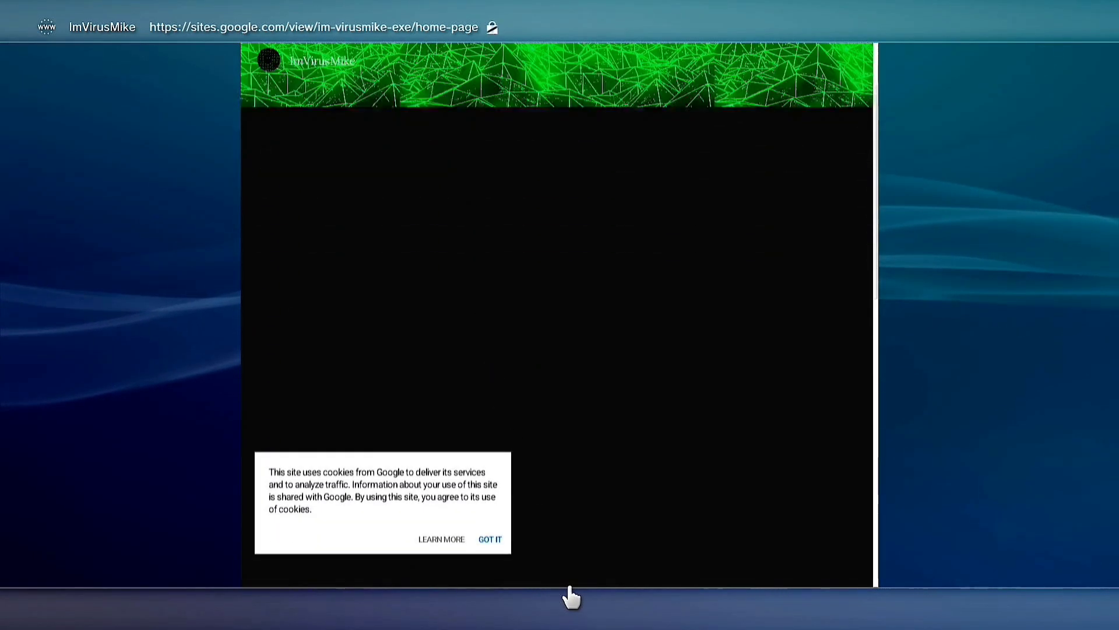
pyautogui.scroll(-3, 568, 586)
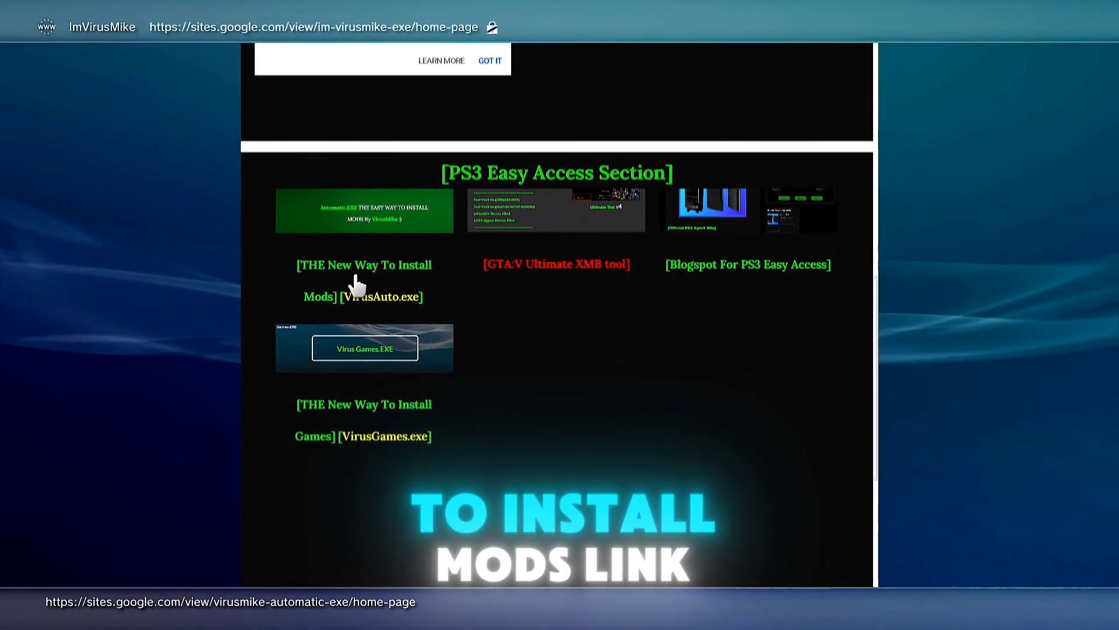
pyautogui.click(357, 285)
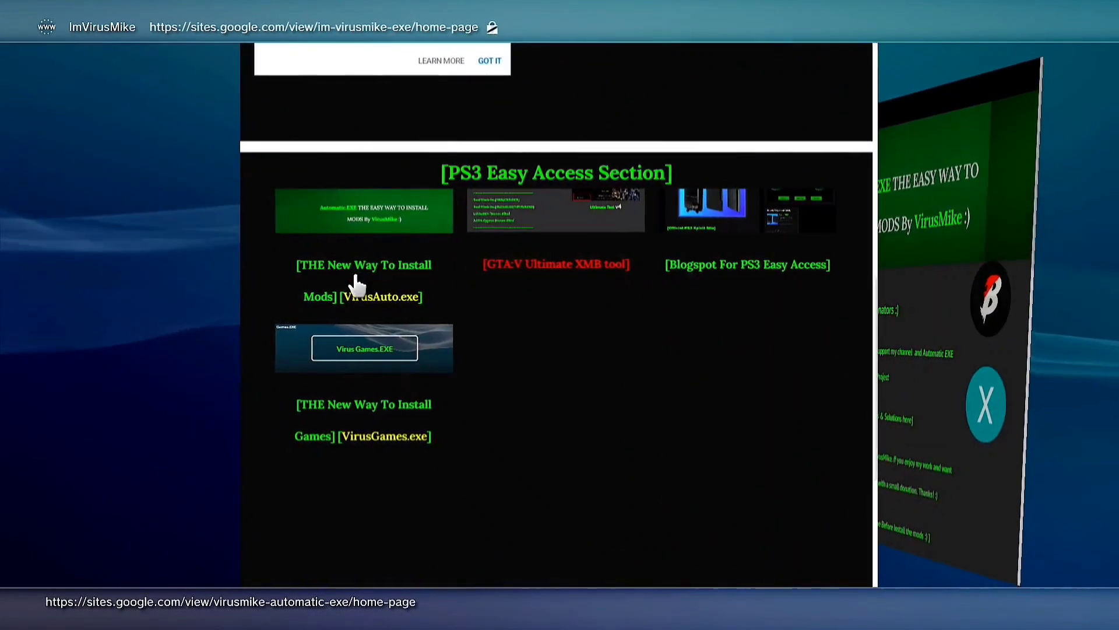
# Step: Go to the bottom of the VirusMike.AutoEXE page and open the PS3 UPDATES firmware page
pyautogui.scroll(-8, 356, 595)
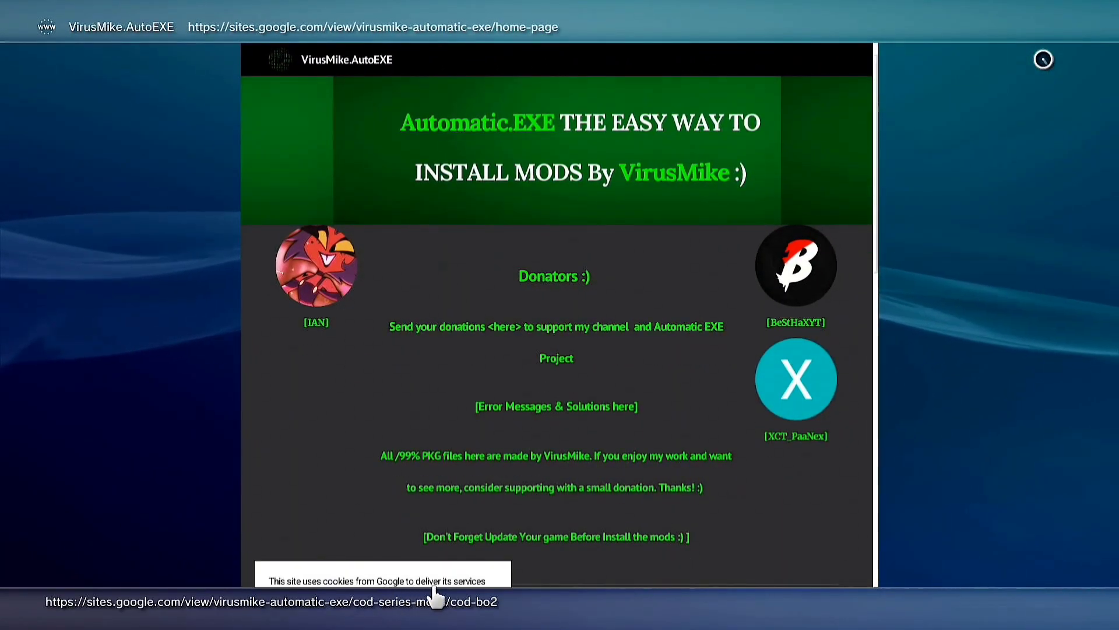
pyautogui.scroll(-6, 472, 595)
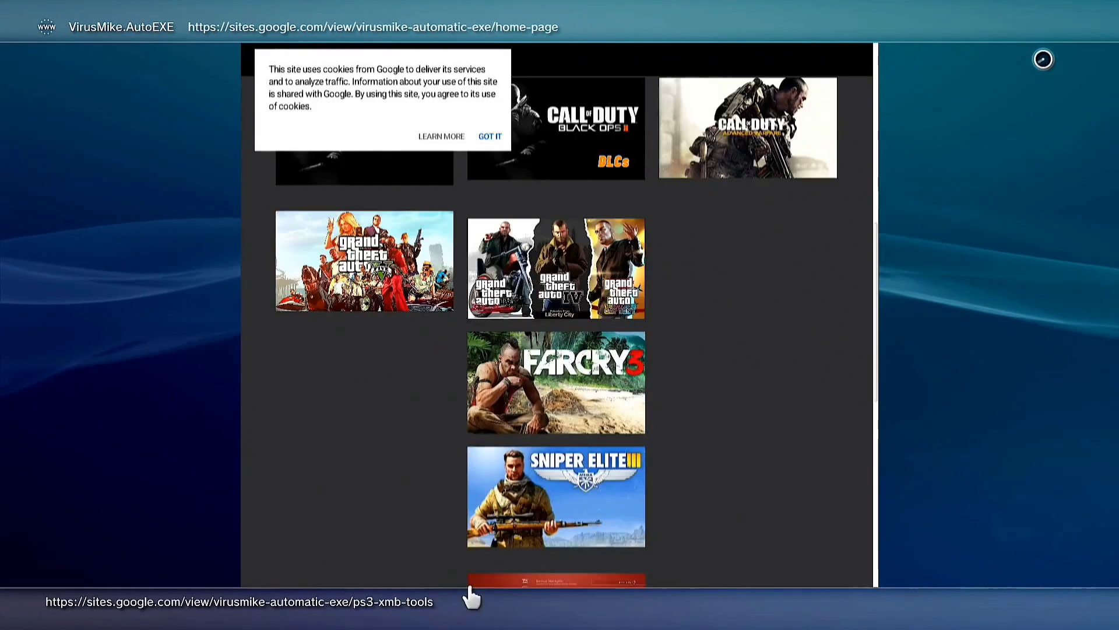
pyautogui.scroll(-3, 468, 582)
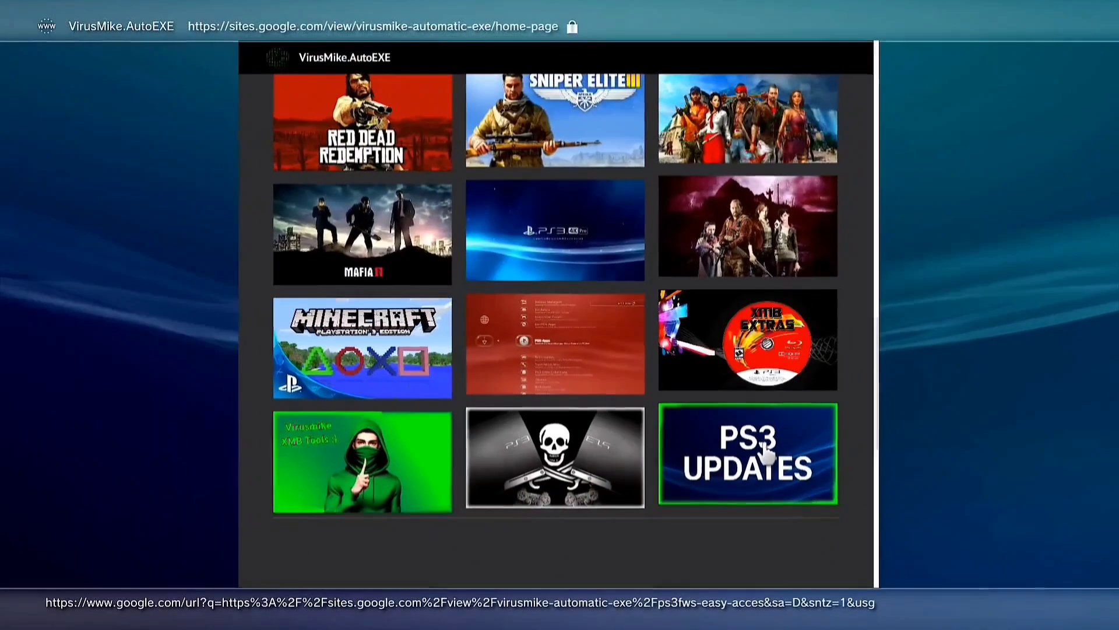
pyautogui.click(751, 318)
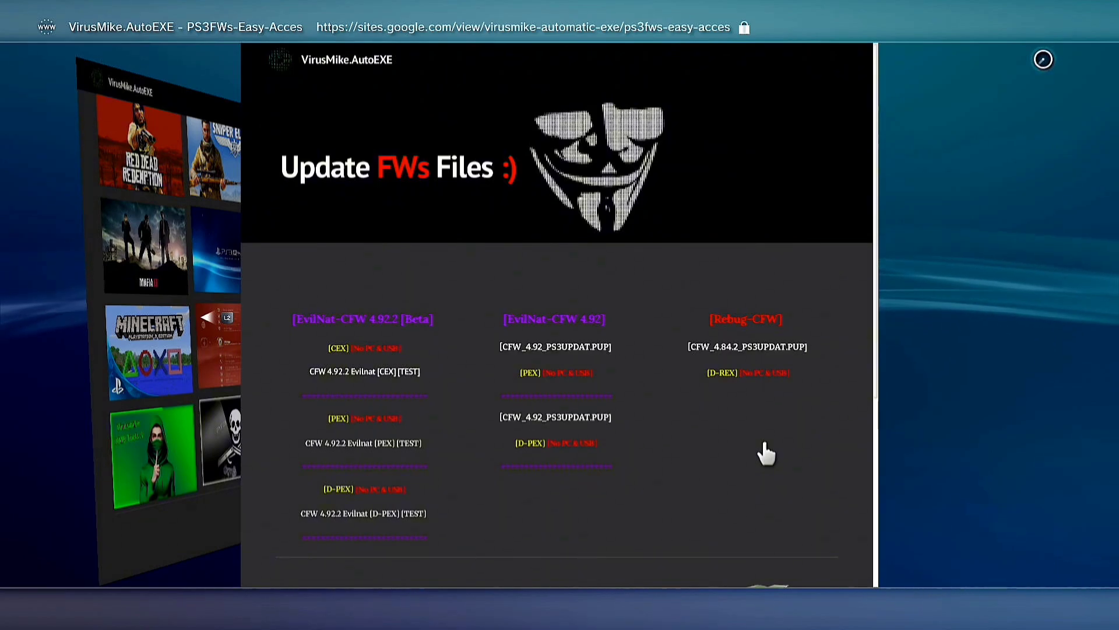
# Step: View the page at Maximum Size and download CFW 4.92.2 Evilnat [D-PEX] [TEST]
pyautogui.scroll(-3, 636, 592)
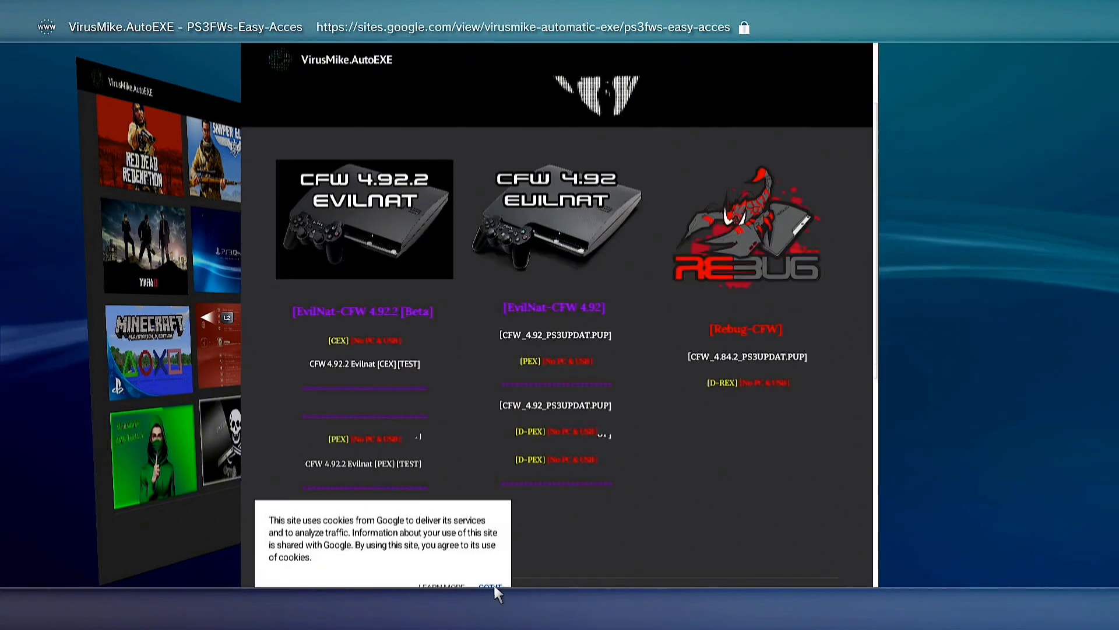
pyautogui.press('Menu')
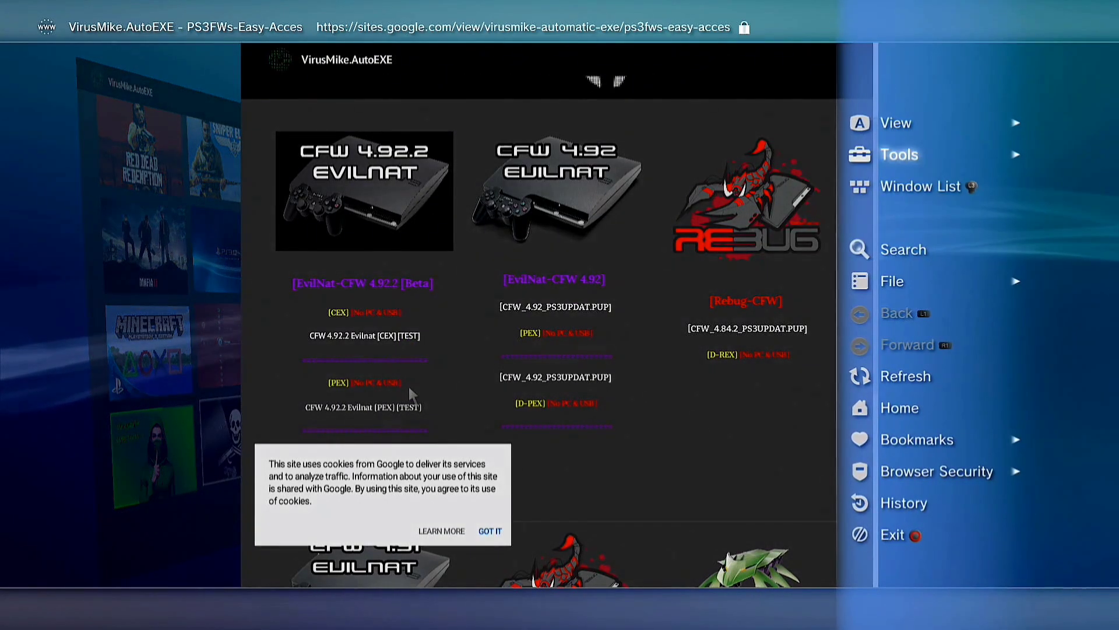
pyautogui.press('Right')
pyautogui.press('Down')
pyautogui.press('Down')
pyautogui.press('Up')
pyautogui.press('Return')
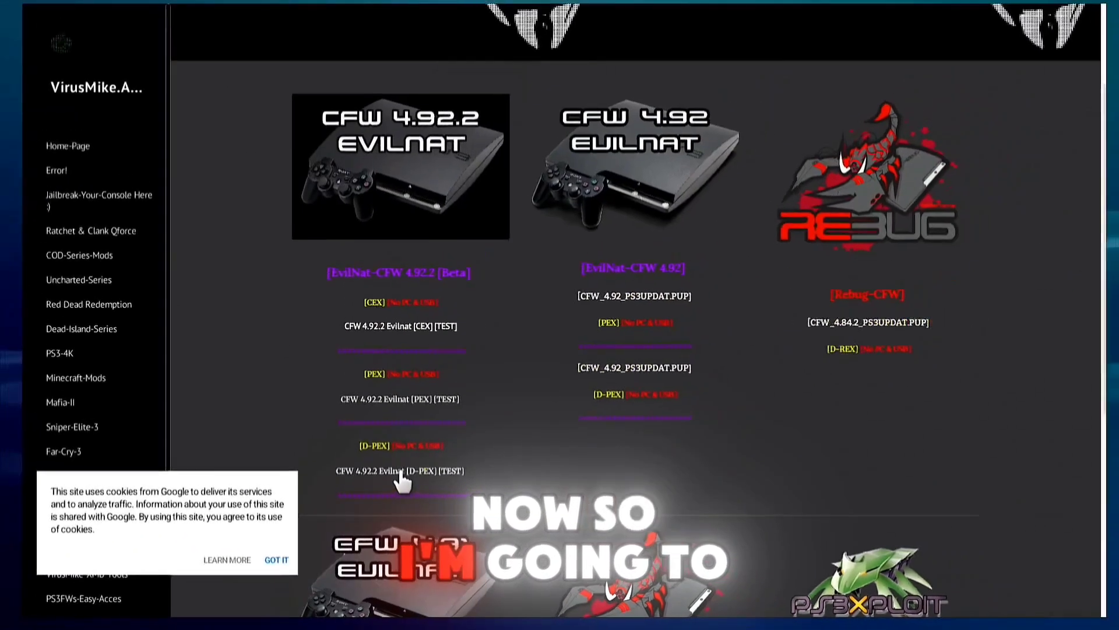
pyautogui.click(402, 472)
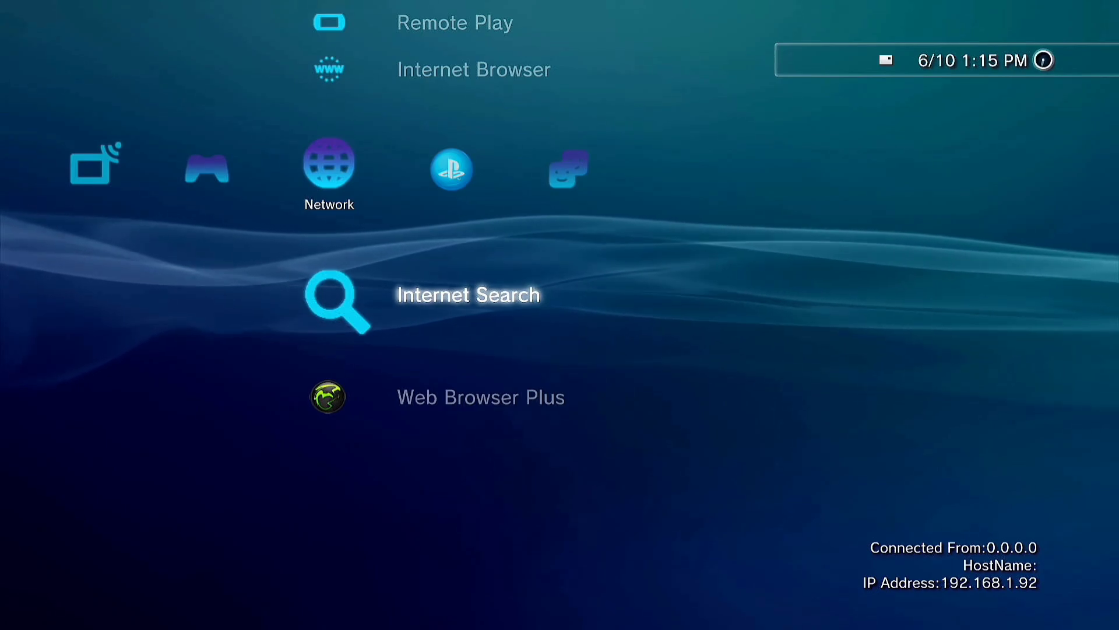
# Step: Install the downloaded firmware through Settings > System Update > Update via System Storage
pyautogui.press('Left')
pyautogui.press('Left')
pyautogui.press('Left')
pyautogui.press('Left')
pyautogui.press('Left')
pyautogui.press('Left')
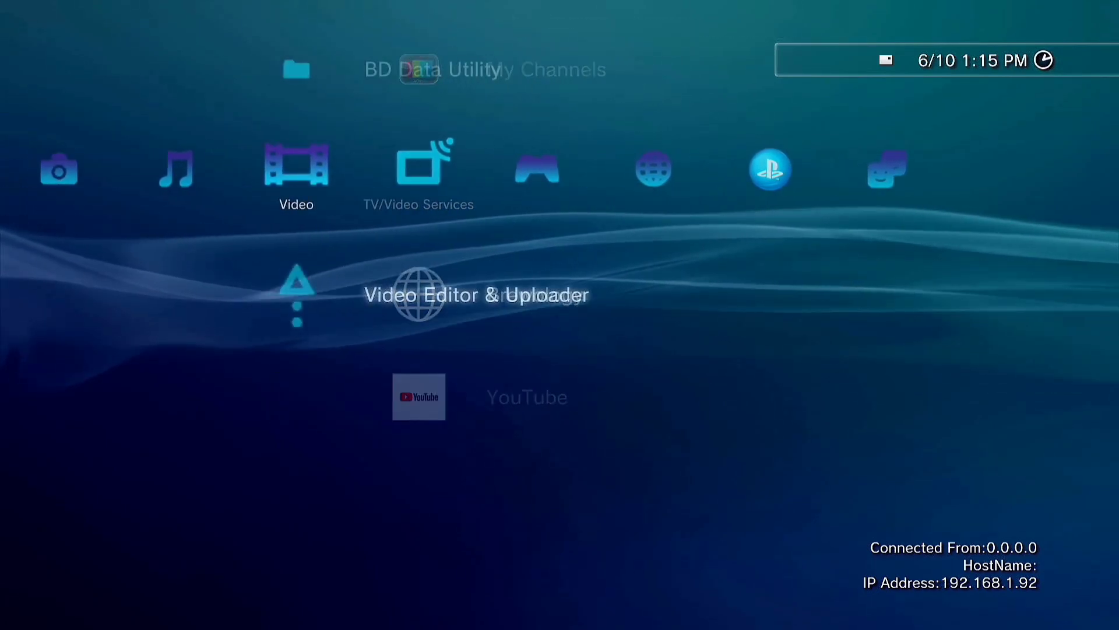
pyautogui.press('Left')
pyautogui.press('Right')
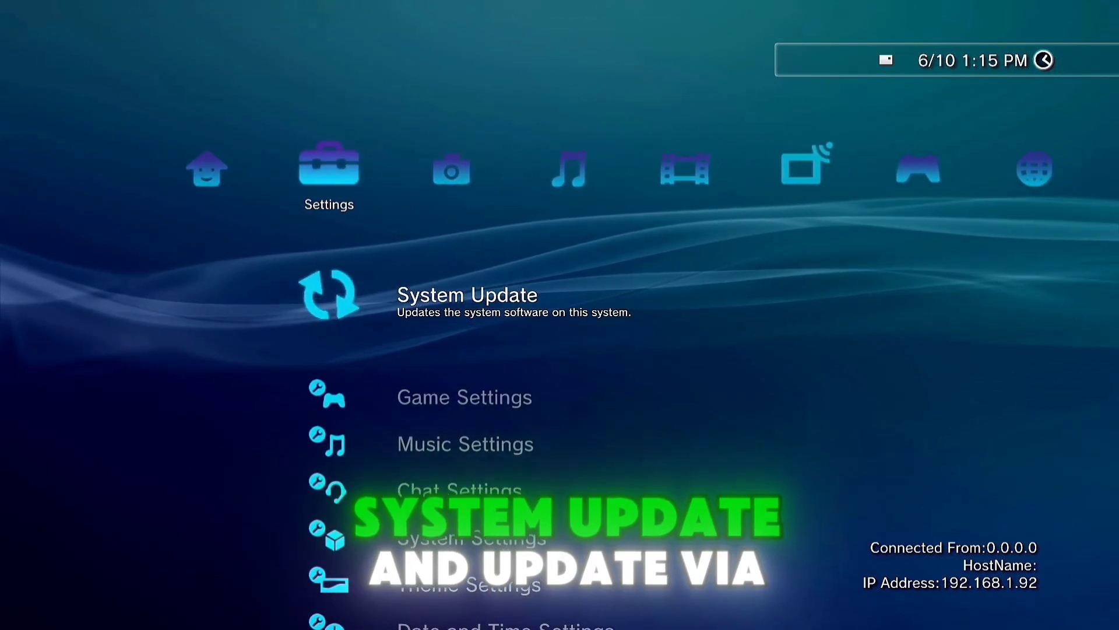
pyautogui.press('Return')
pyautogui.press('Down')
pyautogui.press('Down')
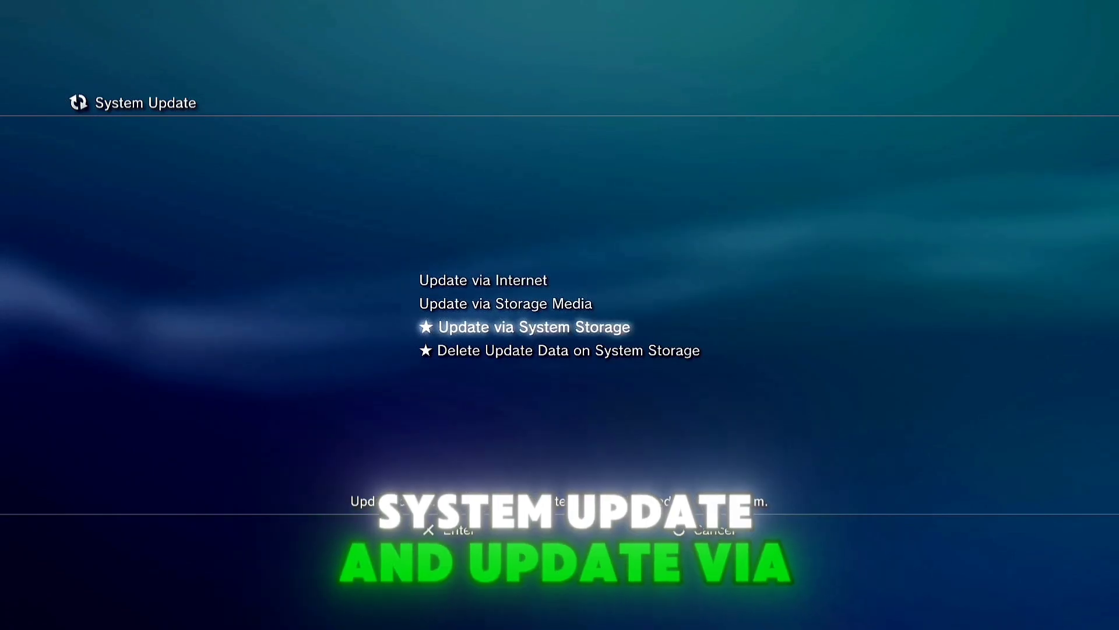
pyautogui.press('Return')
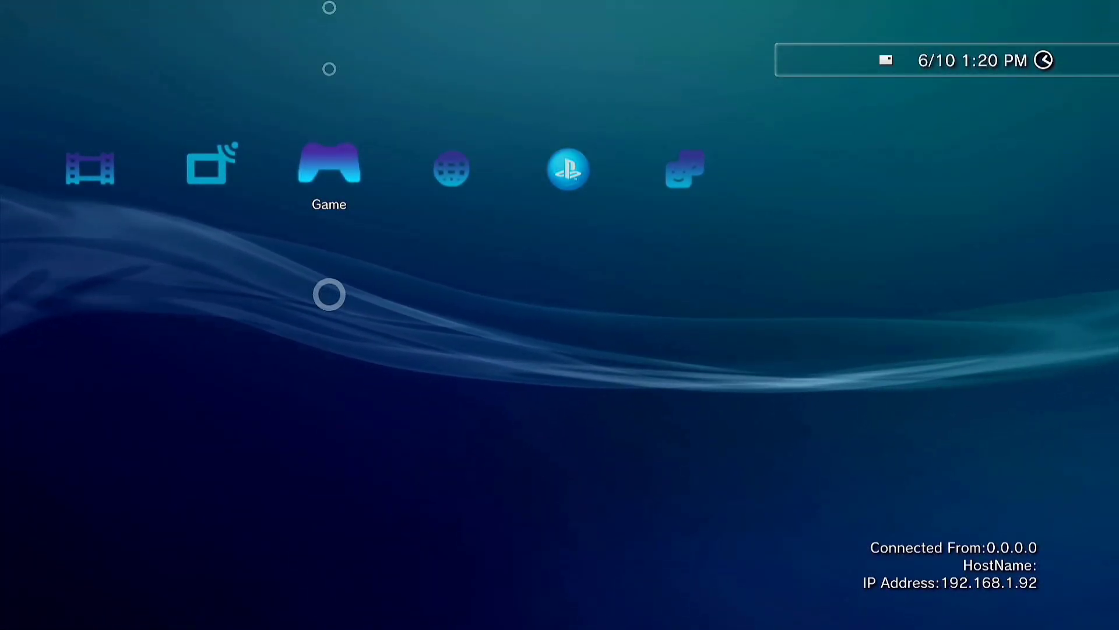
# Step: Open the ★ Custom Firmware Tools folder in the Network column
pyautogui.press('Up')
pyautogui.press('Up')
pyautogui.press('Up')
pyautogui.press('Up')
pyautogui.press('Up')
pyautogui.press('Up')
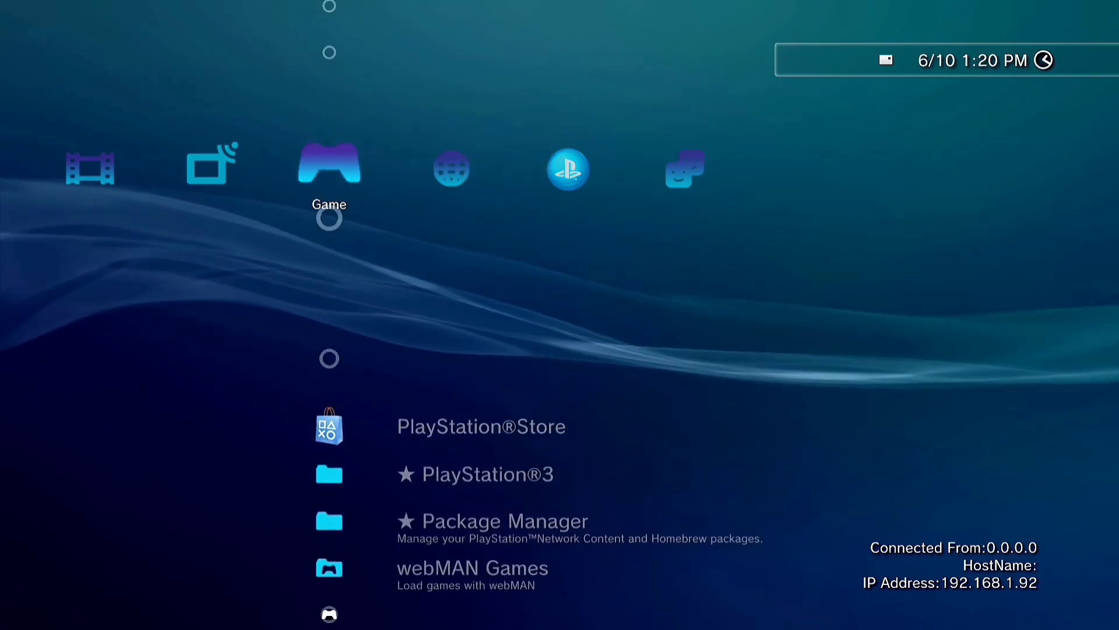
pyautogui.press('Up')
pyautogui.press('Up')
pyautogui.press('Up')
pyautogui.press('Up')
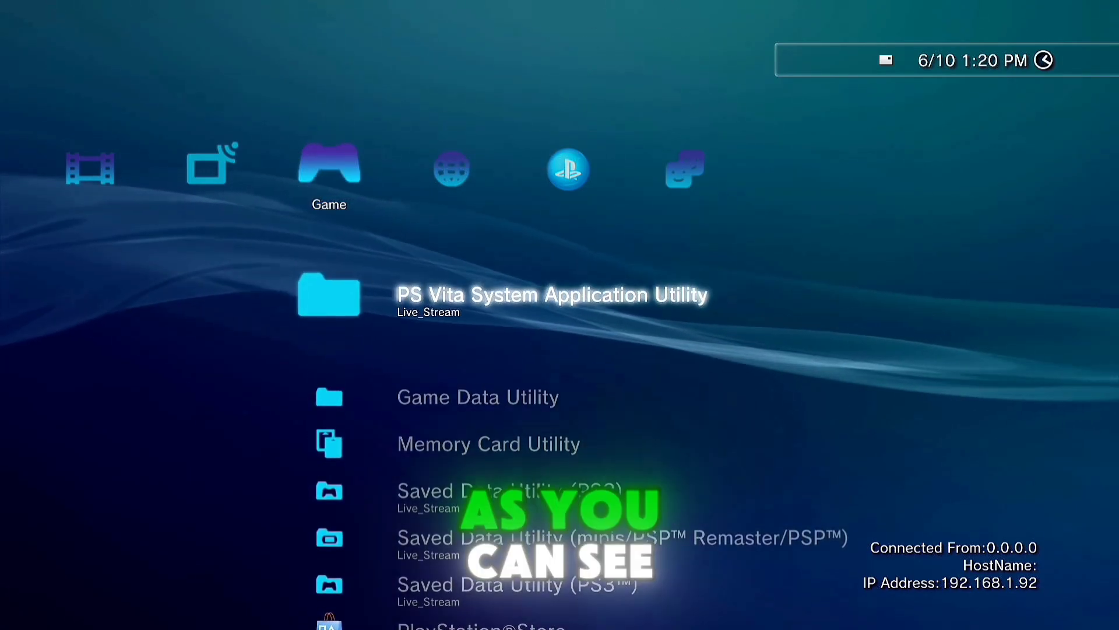
pyautogui.press('Right')
pyautogui.press('Left')
pyautogui.press('Right')
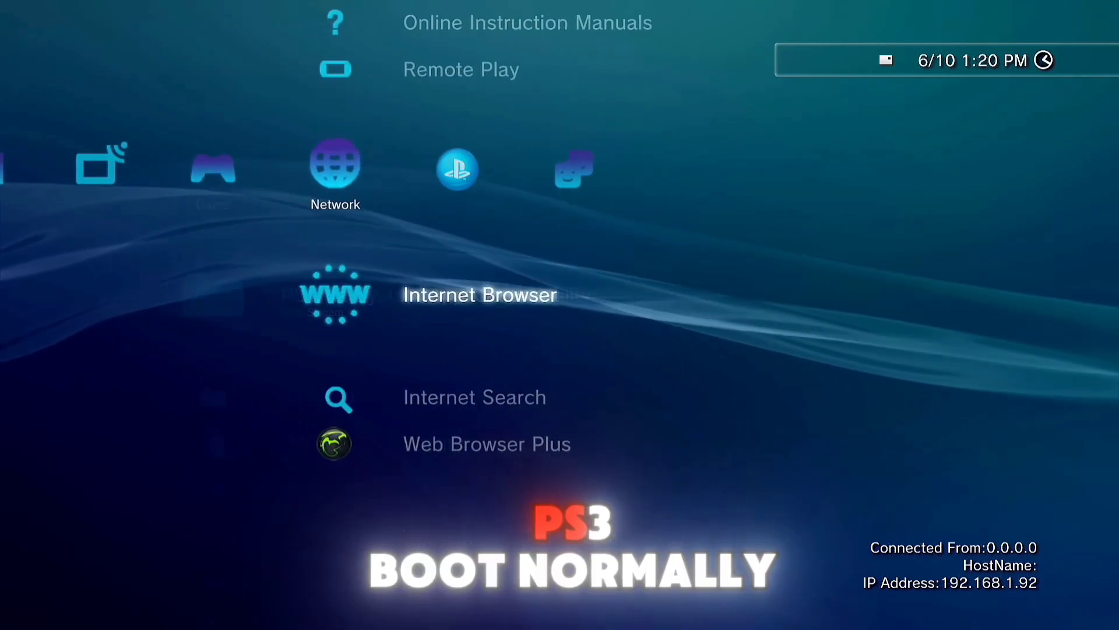
pyautogui.press('Up')
pyautogui.press('Up')
pyautogui.press('Up')
pyautogui.press('Return')
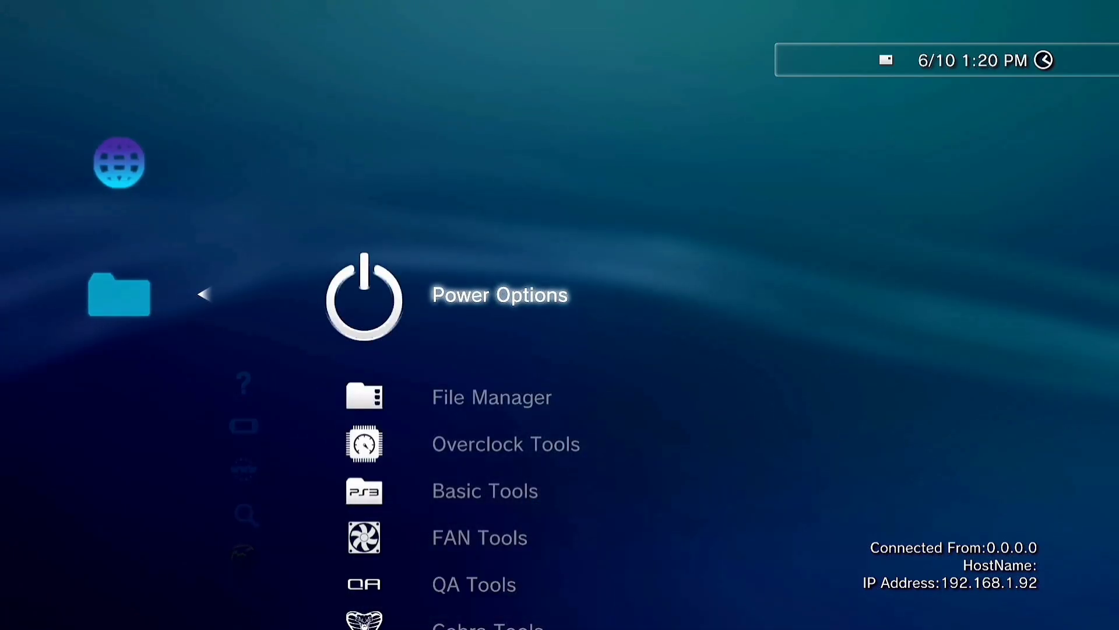
pyautogui.press('Escape')
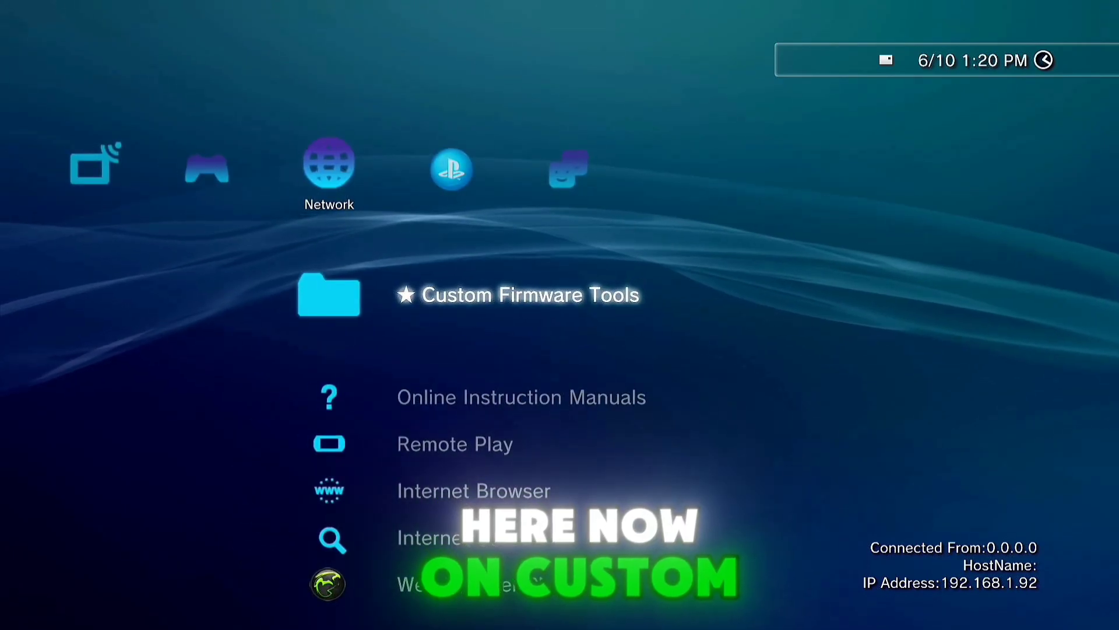
pyautogui.press('Return')
pyautogui.press('Return')
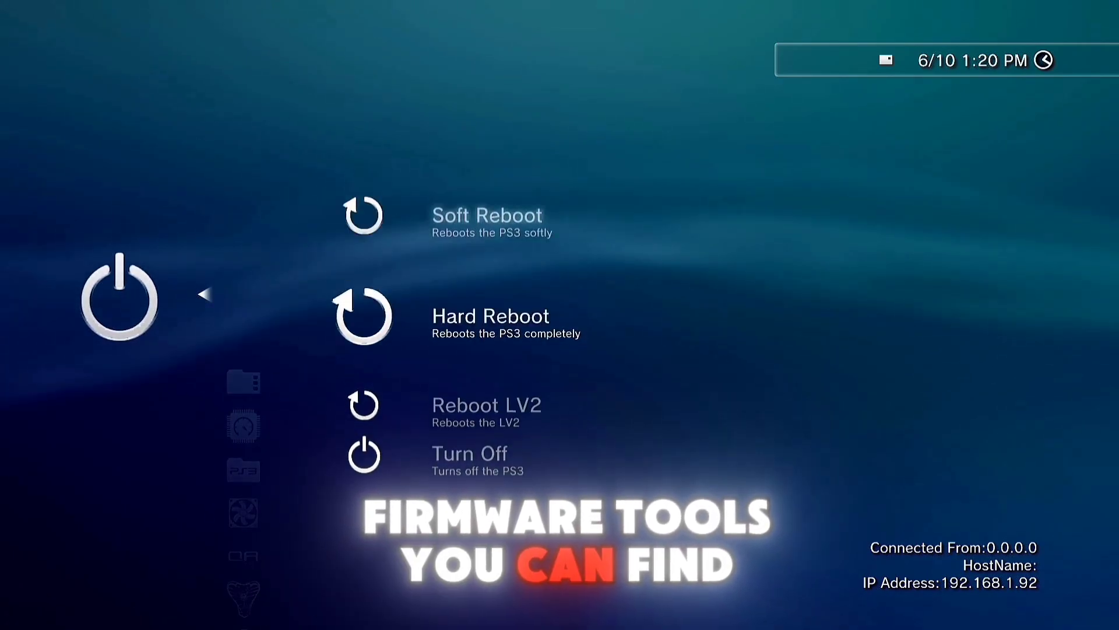
# Step: Browse the File Manager drive list and the Overclock Tools RSX clock options
pyautogui.press('Return')
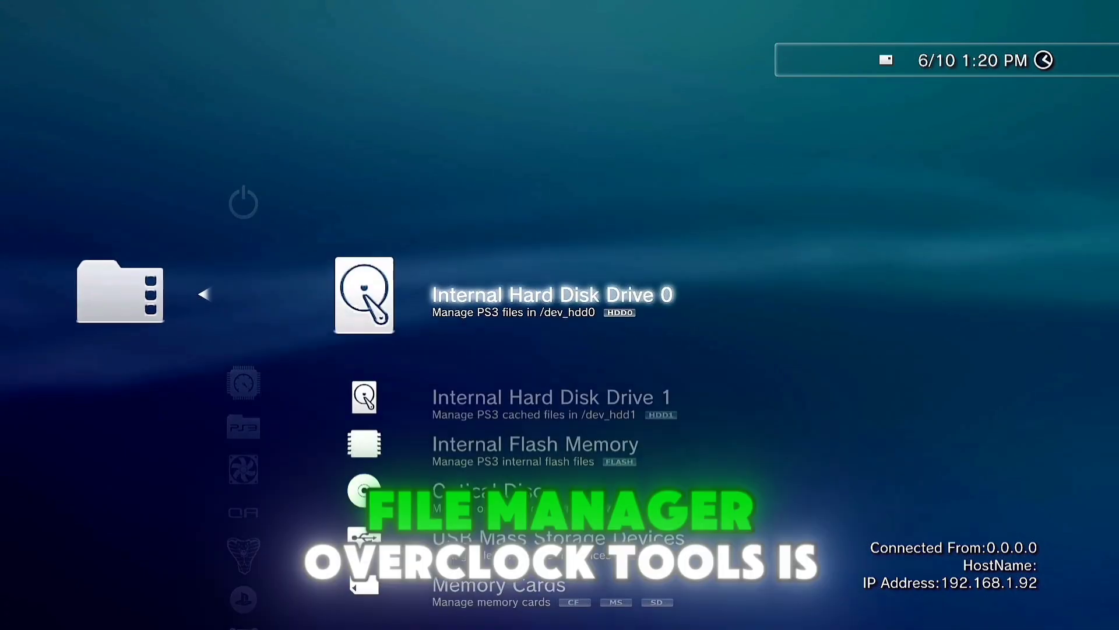
pyautogui.press('Escape')
pyautogui.press('Down')
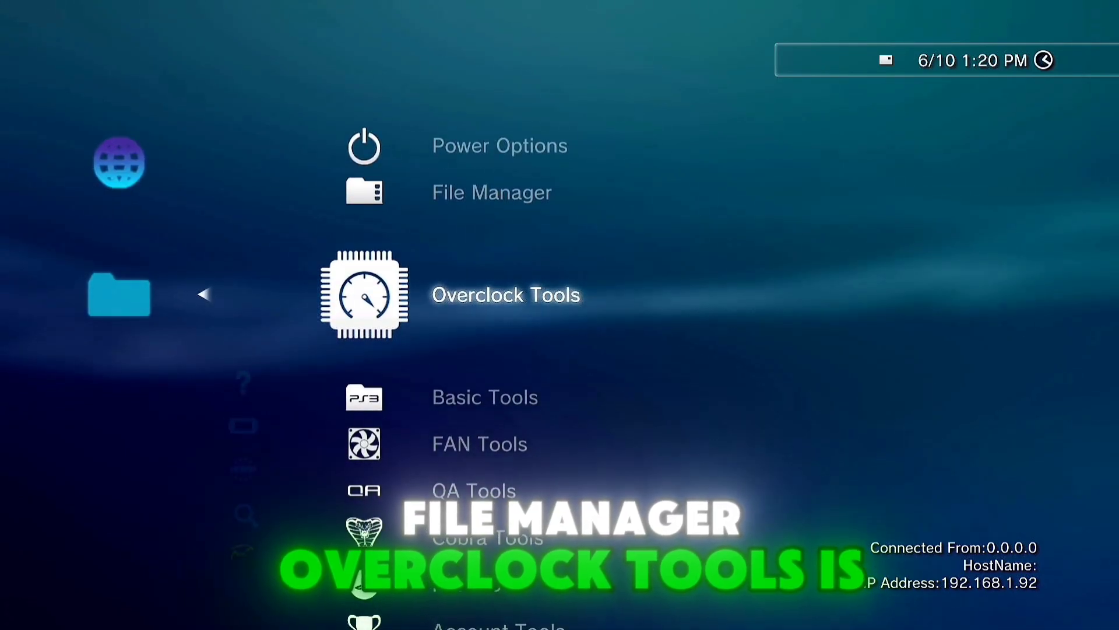
pyautogui.press('Return')
pyautogui.press('Down')
pyautogui.press('Down')
pyautogui.press('Down')
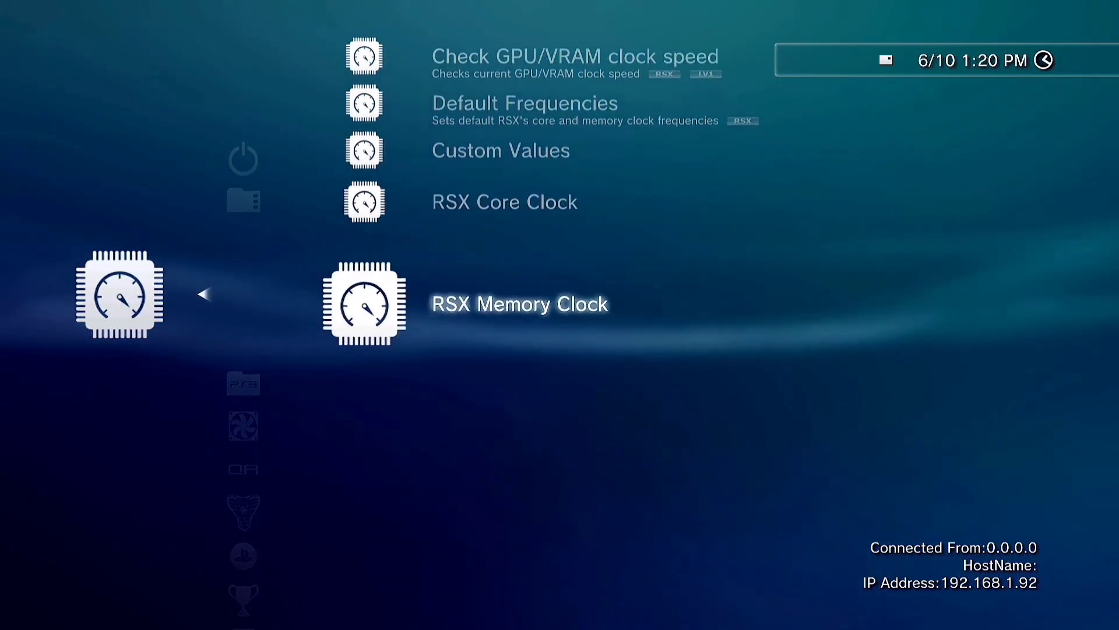
pyautogui.press('Up')
pyautogui.press('Escape')
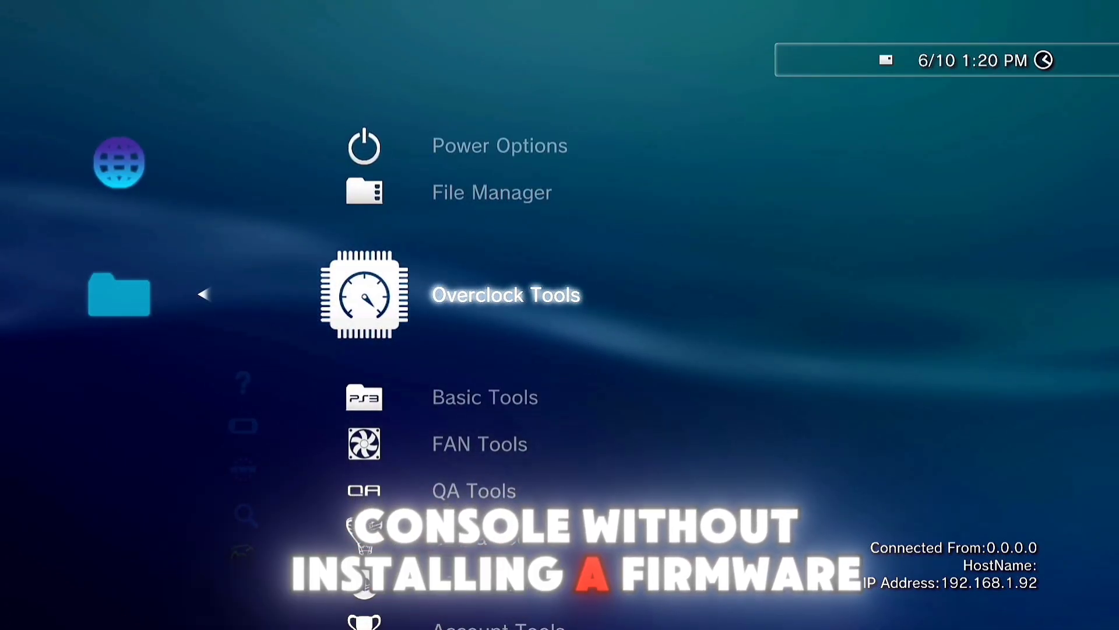
# Step: Review the Overclock Tools Custom Values presets and RSX Core Clock frequencies
pyautogui.press('Return')
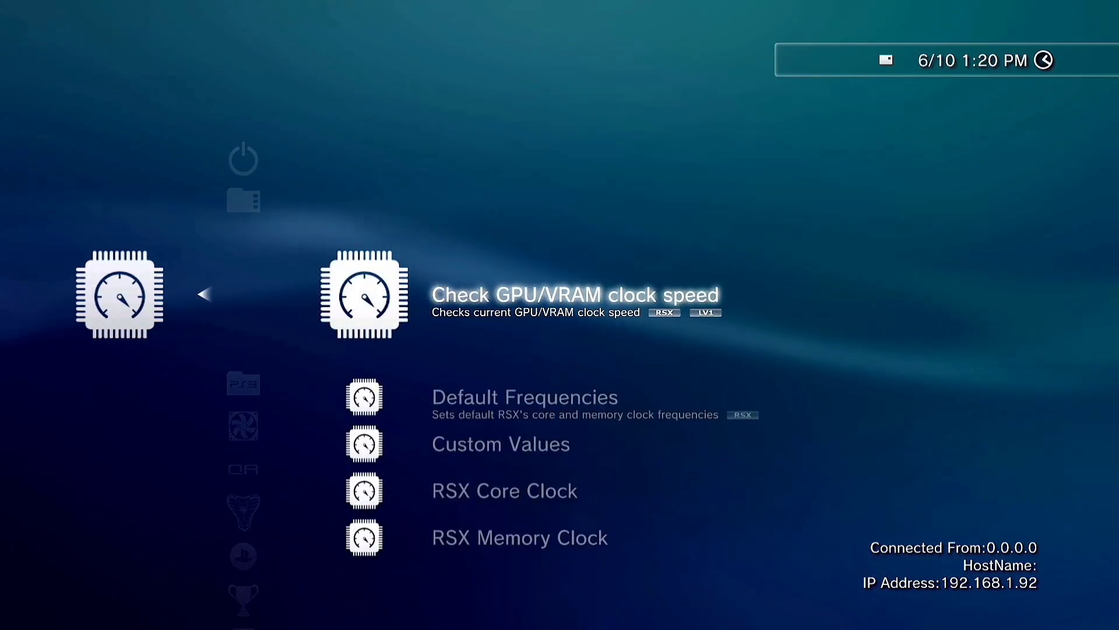
pyautogui.press('Down')
pyautogui.press('Down')
pyautogui.press('Return')
pyautogui.press('Down')
pyautogui.press('Down')
pyautogui.press('Down')
pyautogui.press('Down')
pyautogui.press('Down')
pyautogui.press('Down')
pyautogui.press('Down')
pyautogui.press('Left')
pyautogui.press('Down')
pyautogui.press('Return')
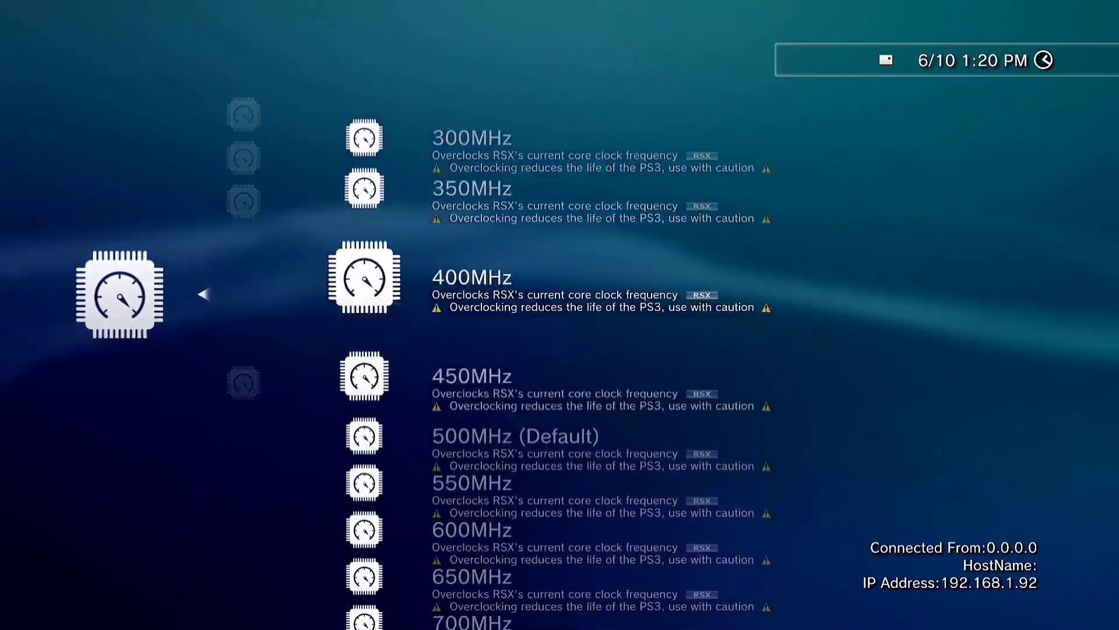
pyautogui.press('Down')
pyautogui.press('Down')
pyautogui.press('Down')
pyautogui.press('Left')
# Step: Browse the RSX Memory Clock frequency list, then leave the custom overclock values
pyautogui.press('Down')
pyautogui.press('Return')
pyautogui.press('Down')
pyautogui.press('Down')
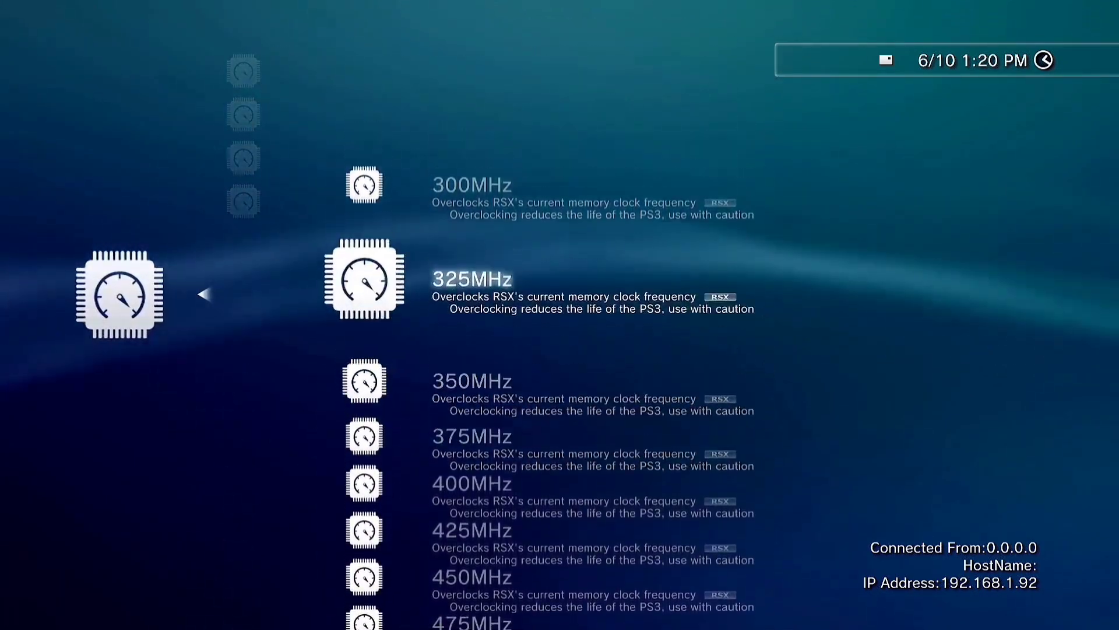
pyautogui.press('Left')
pyautogui.press('Up')
pyautogui.press('Up')
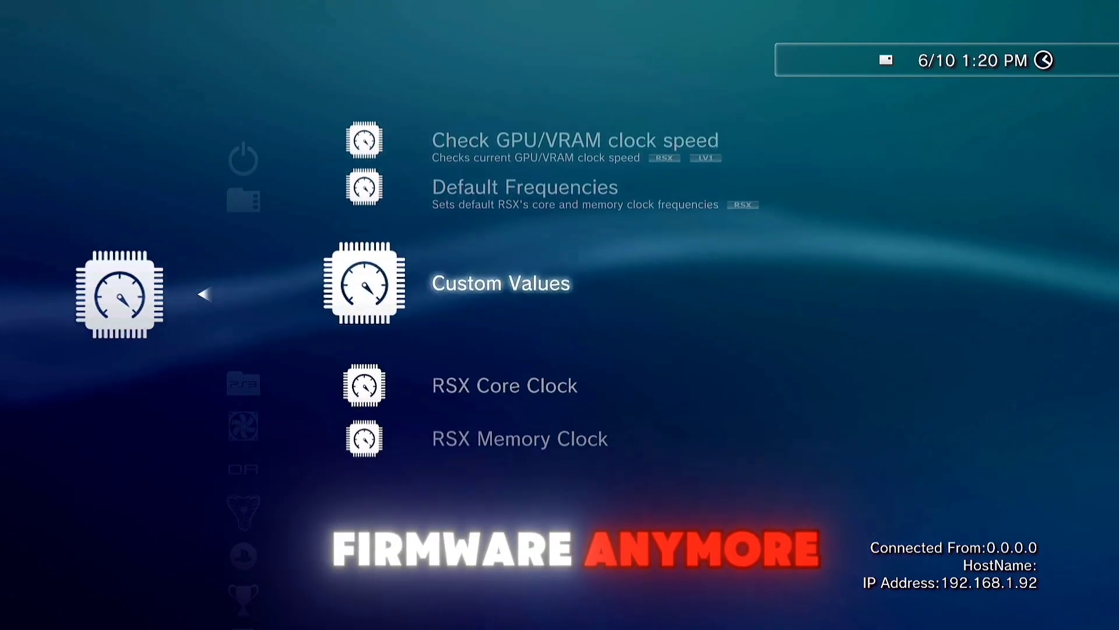
pyautogui.press('Left')
# Step: Browse the Basic Tools options down to the DLNA toggle
pyautogui.press('Down')
pyautogui.press('Return')
pyautogui.press('Down')
pyautogui.press('Down')
pyautogui.press('Down')
pyautogui.press('Down')
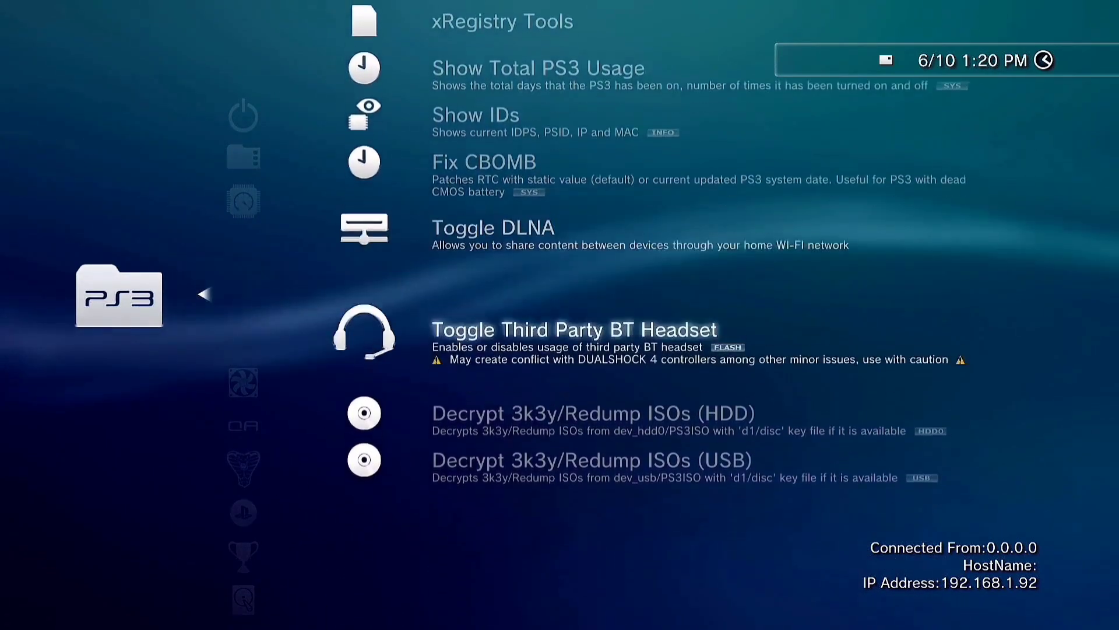
# Step: Browse the FAN Tools PS2 fan speed modes, then return to the tools list at QA Tools
pyautogui.press('Down')
pyautogui.press('Down')
pyautogui.press('Down')
pyautogui.press('Left')
pyautogui.press('Down')
pyautogui.press('Return')
pyautogui.press('Down')
pyautogui.press('Down')
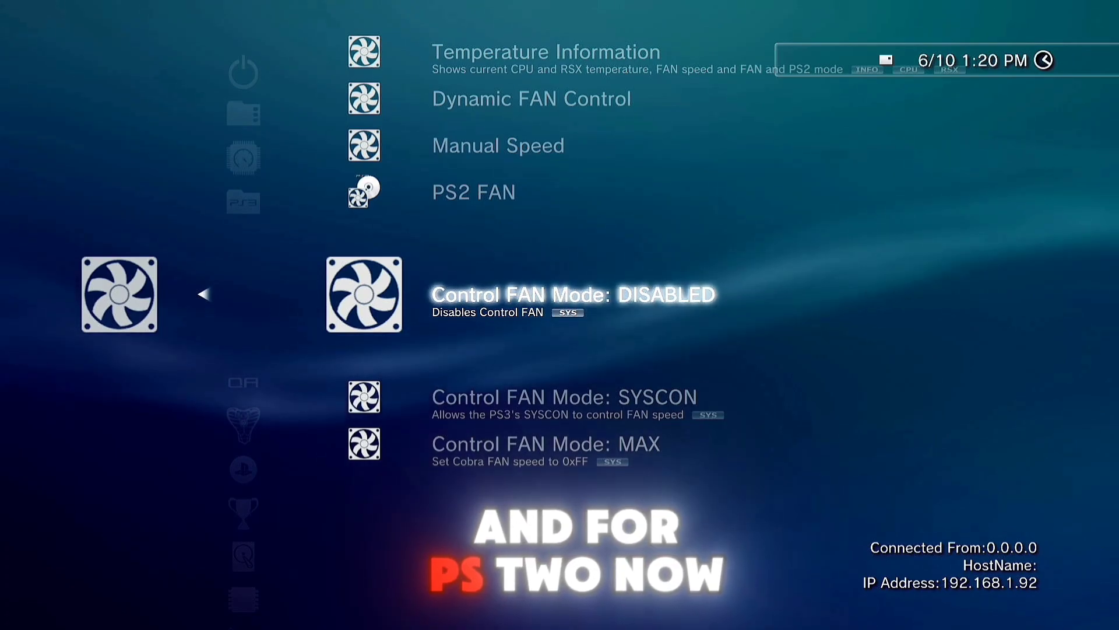
pyautogui.press('Up')
pyautogui.press('Return')
pyautogui.press('Down')
pyautogui.press('Down')
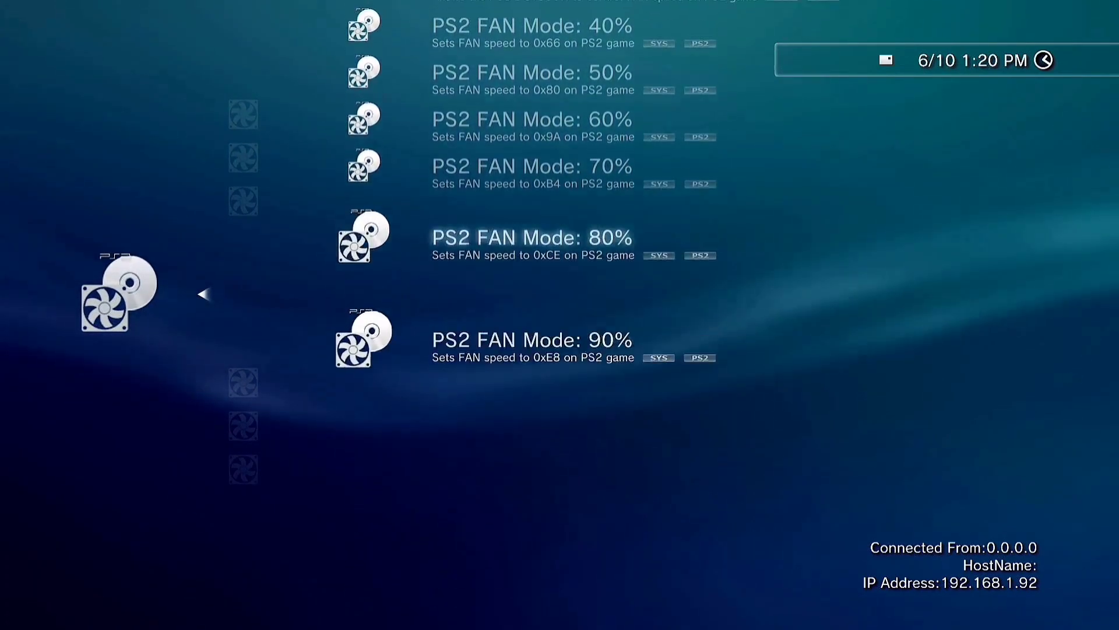
pyautogui.press('Up')
pyautogui.press('Up')
pyautogui.press('Up')
pyautogui.press('Left')
pyautogui.press('Left')
pyautogui.press('Down')
pyautogui.press('Return')
pyautogui.press('Left')
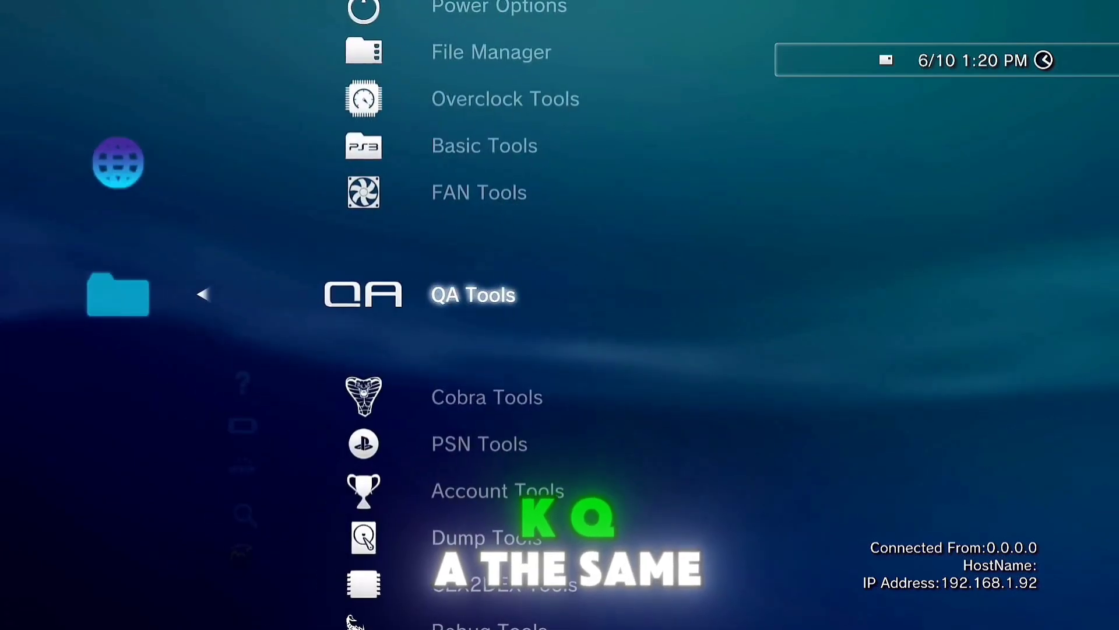
# Step: Browse the Cobra toggles and PSN spoofing options
pyautogui.press('Return')
pyautogui.press('Return')
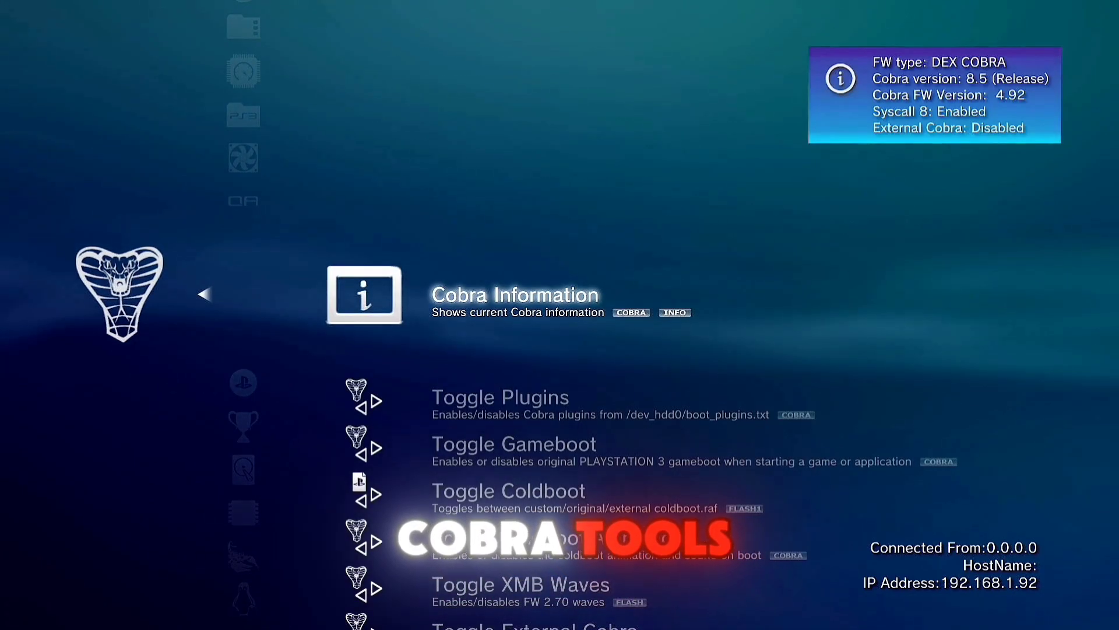
pyautogui.press('Down')
pyautogui.press('Down')
pyautogui.press('Down')
pyautogui.press('Down')
pyautogui.press('Down')
pyautogui.press('Down')
pyautogui.press('Down')
pyautogui.press('Up')
pyautogui.press('Up')
pyautogui.press('Up')
pyautogui.press('Up')
pyautogui.press('Up')
pyautogui.press('Up')
pyautogui.press('Up')
pyautogui.press('Up')
pyautogui.press('Up')
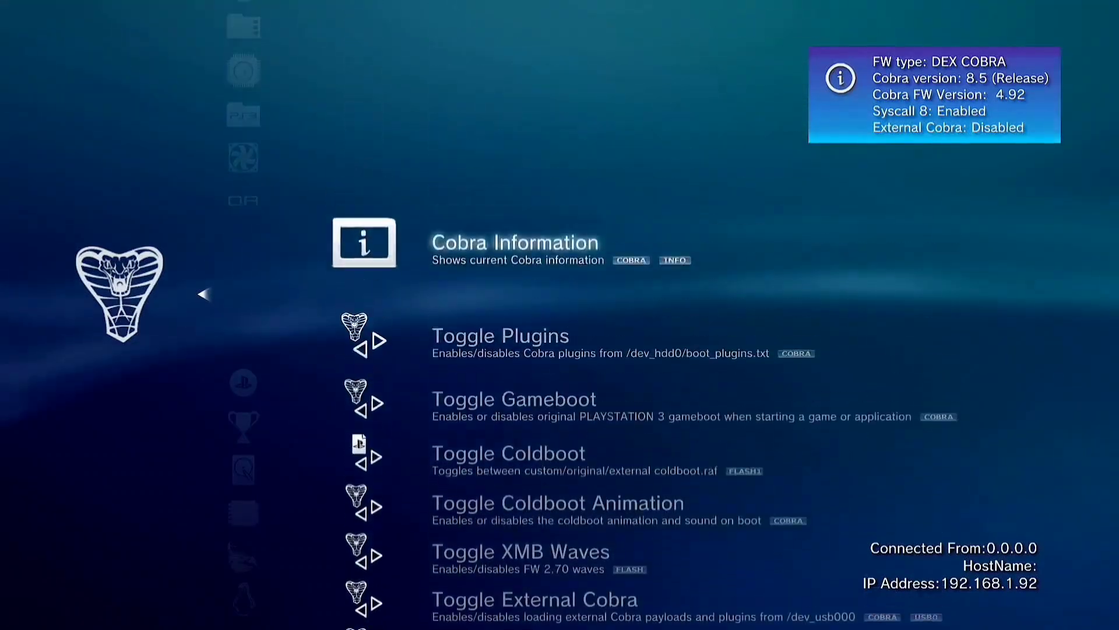
pyautogui.press('Escape')
pyautogui.press('Down')
pyautogui.press('Return')
pyautogui.press('Down')
pyautogui.press('Down')
pyautogui.press('Down')
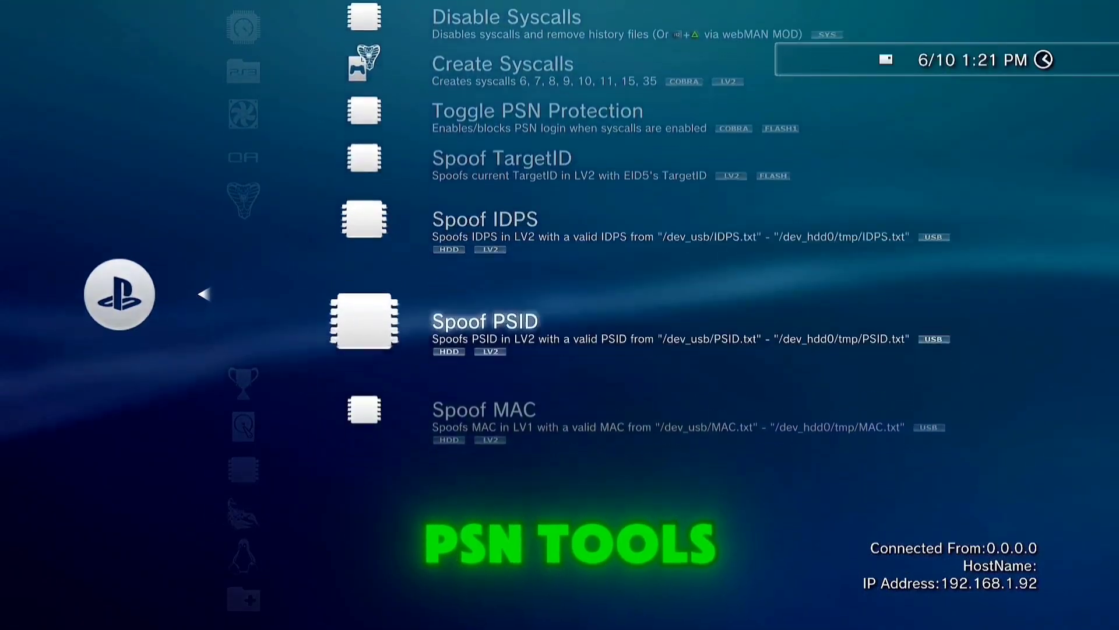
pyautogui.press('Escape')
# Step: Browse the Account Tools ID options and the Dump Tools options
pyautogui.press('Down')
pyautogui.press('Return')
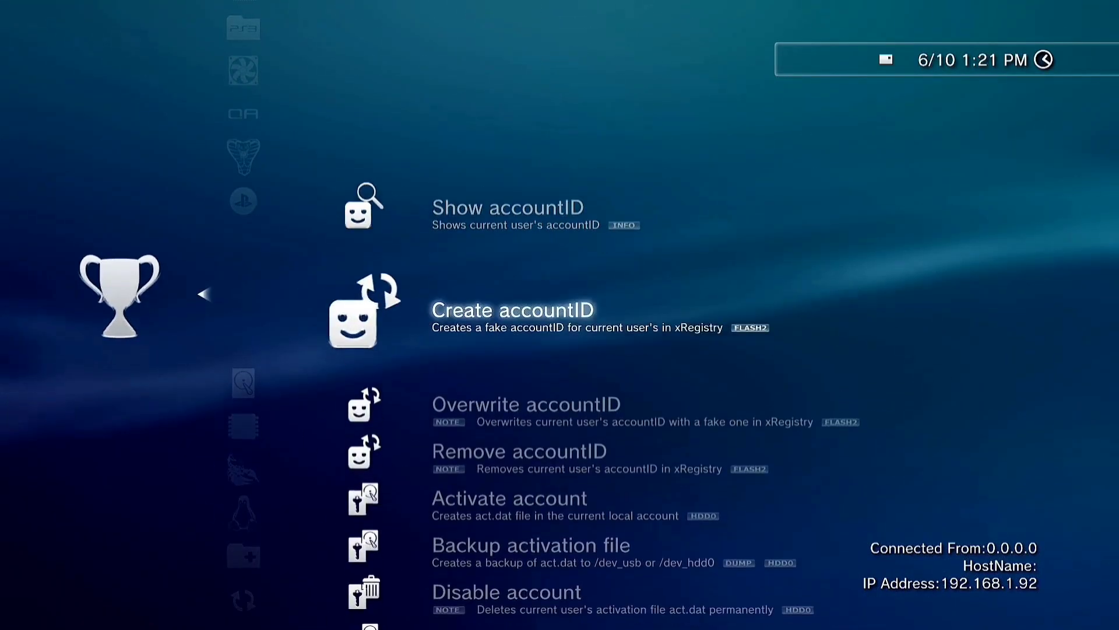
pyautogui.press('Down')
pyautogui.press('Down')
pyautogui.press('Down')
pyautogui.press('Down')
pyautogui.press('Down')
pyautogui.press('Down')
pyautogui.press('Down')
pyautogui.press('Down')
pyautogui.press('Down')
pyautogui.press('Down')
pyautogui.press('Down')
pyautogui.press('Escape')
pyautogui.press('Down')
pyautogui.press('Return')
pyautogui.press('Down')
pyautogui.press('Down')
pyautogui.press('Down')
pyautogui.press('Down')
pyautogui.press('Down')
pyautogui.press('Down')
pyautogui.press('Down')
# Step: Run Show Information in CEX2DEX Tools, confirming firmware 4.92 DEX Cobra and the TargetID
pyautogui.press('Down')
pyautogui.press('Down')
pyautogui.press('Down')
pyautogui.press('Down')
pyautogui.press('Down')
pyautogui.press('Down')
pyautogui.press('Escape')
pyautogui.press('Down')
pyautogui.press('Return')
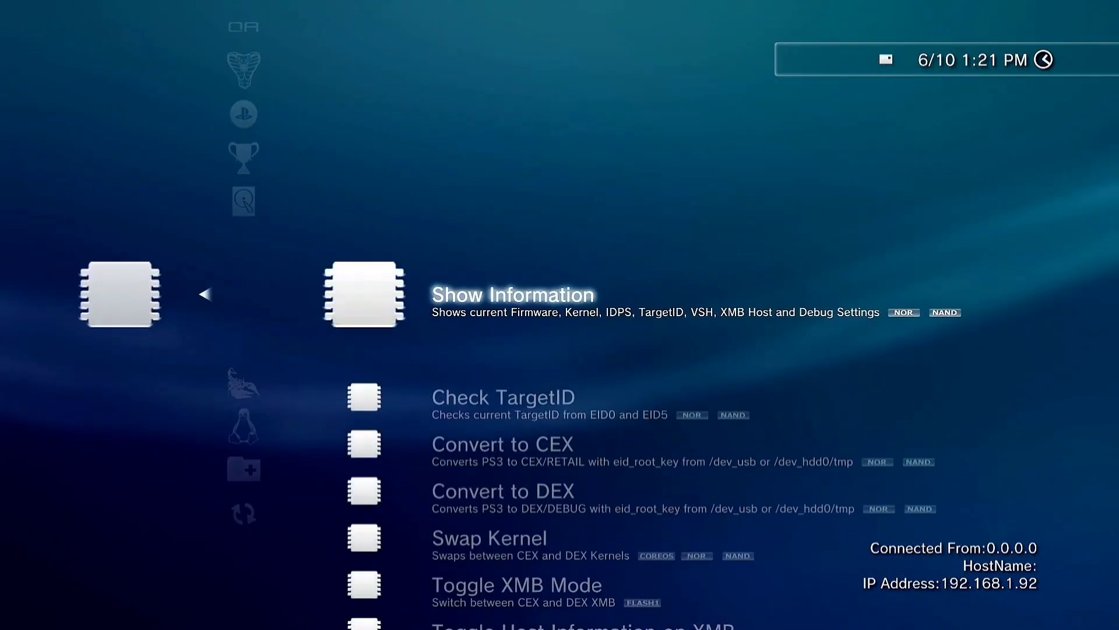
pyautogui.press('Escape')
pyautogui.press('Return')
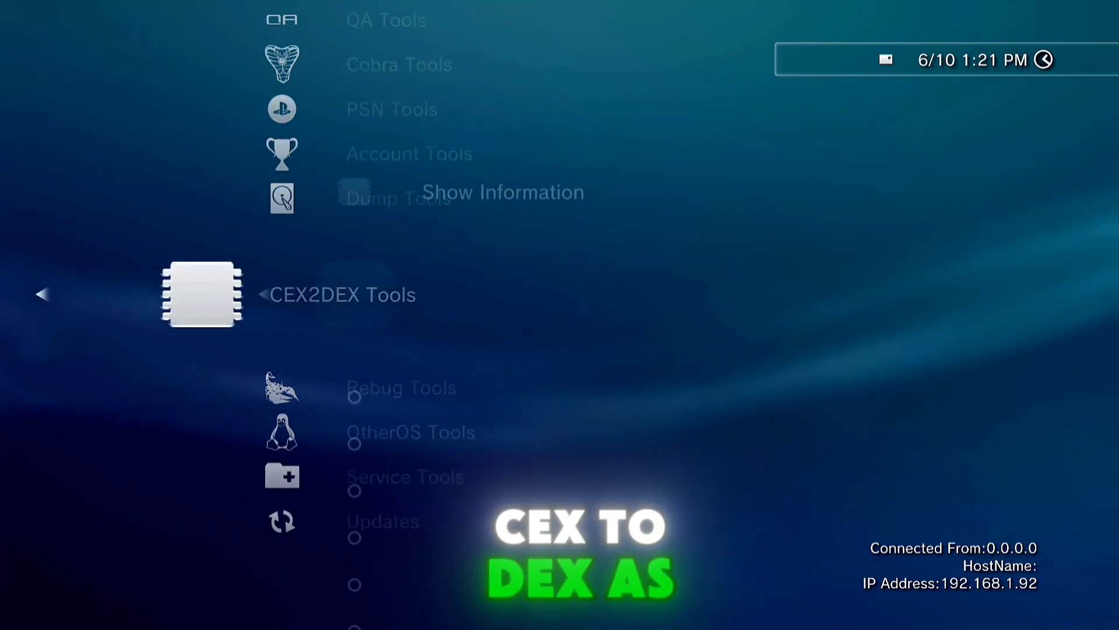
pyautogui.press('Return')
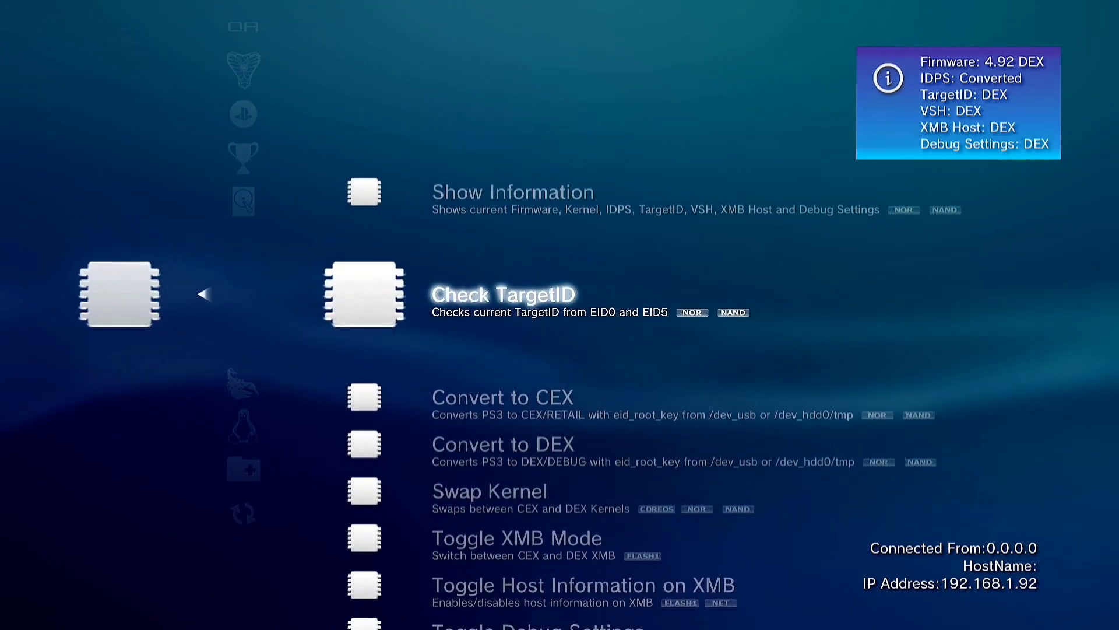
pyautogui.press('Down')
pyautogui.press('Down')
pyautogui.press('Down')
pyautogui.press('Down')
pyautogui.press('Down')
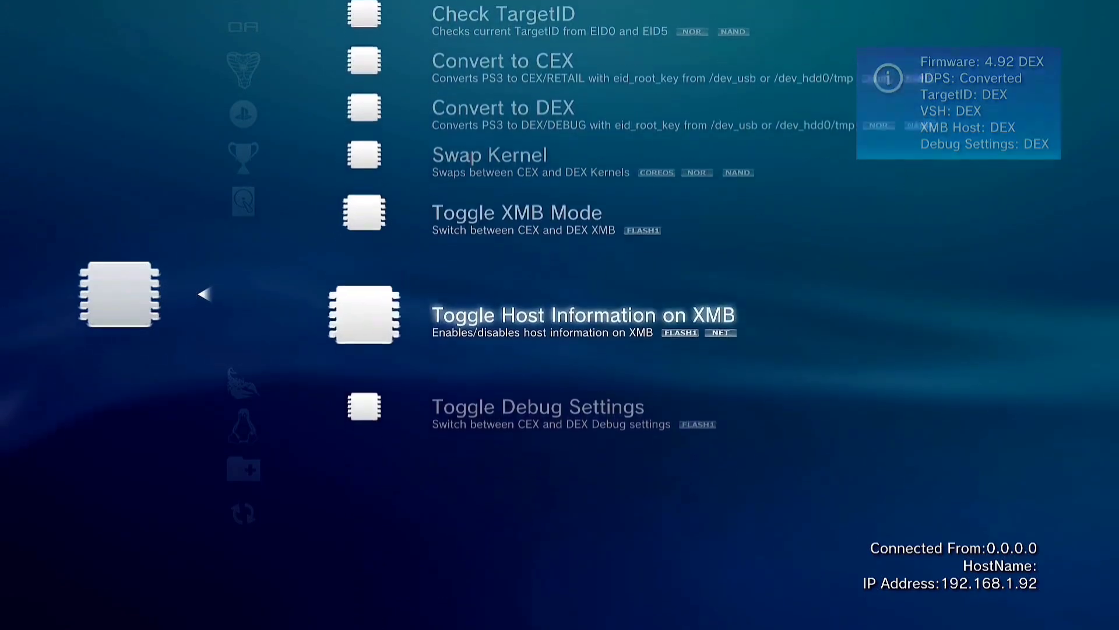
pyautogui.press('Escape')
pyautogui.press('Escape')
# Step: Browse the Rebug system patches and the OtherOS install options
pyautogui.press('Up')
pyautogui.press('Return')
pyautogui.press('Down')
pyautogui.press('Down')
pyautogui.press('Up')
pyautogui.press('Return')
pyautogui.press('Down')
pyautogui.press('Down')
pyautogui.press('Down')
pyautogui.press('Down')
pyautogui.press('Down')
pyautogui.press('Down')
pyautogui.press('Down')
pyautogui.press('Down')
pyautogui.press('Down')
pyautogui.press('Down')
pyautogui.press('Down')
pyautogui.press('Down')
pyautogui.press('Down')
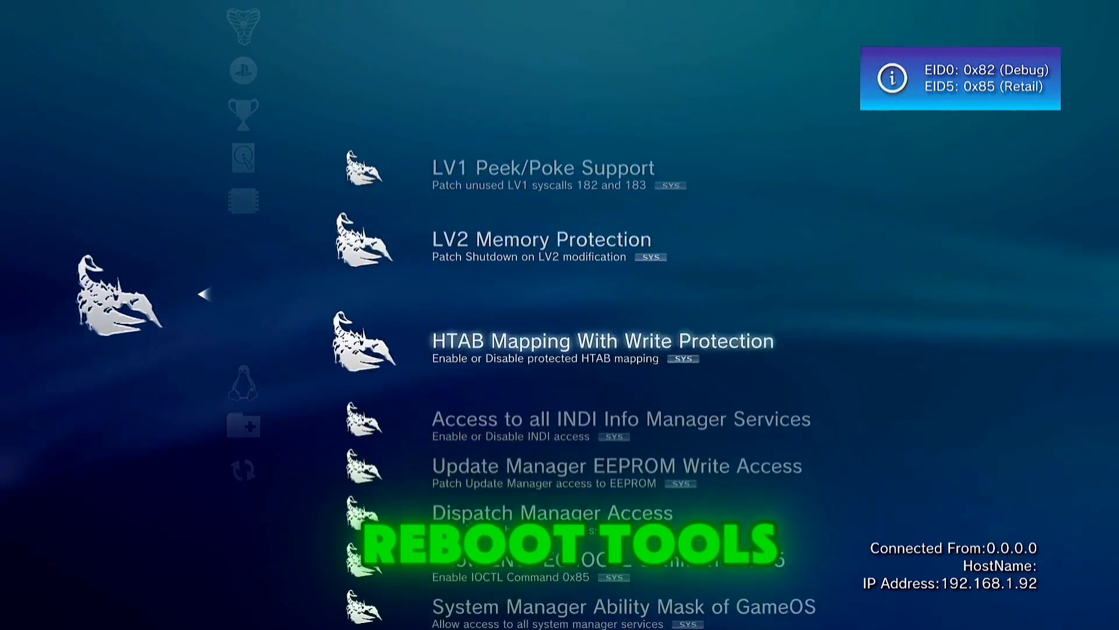
pyautogui.press('Escape')
pyautogui.press('Down')
pyautogui.press('Return')
pyautogui.press('Down')
pyautogui.press('Up')
pyautogui.press('Escape')
# Step: Browse the Service Tools options, from LED tools to the file system check
pyautogui.press('Down')
pyautogui.press('Return')
pyautogui.press('Down')
pyautogui.press('Down')
pyautogui.press('Up')
pyautogui.press('Down')
pyautogui.press('Down')
pyautogui.press('Down')
pyautogui.press('Escape')
# Step: Open Updates listing xai_plugin, CFW 4.92 Fixes and PS2 EMU downloads
pyautogui.press('Down')
pyautogui.press('Return')
pyautogui.press('Down')
pyautogui.press('Down')
pyautogui.press('Down')
pyautogui.press('Up')
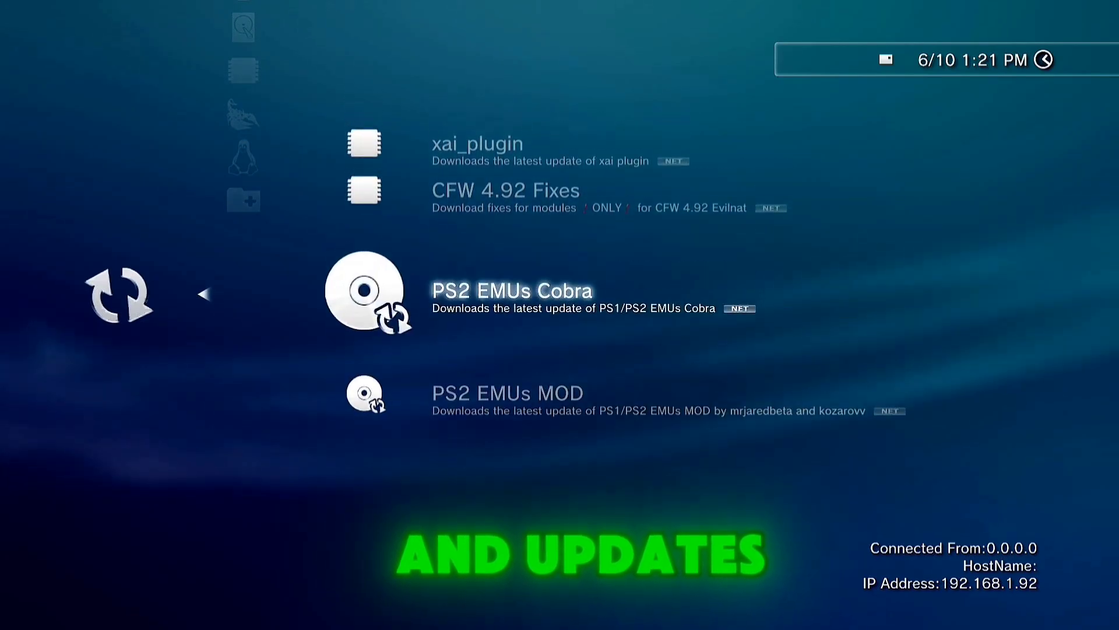
# Step: Check the CFW 4.92 Fixes, PS2 EMUs Cobra and PS2 EMUs MOD install options
pyautogui.press('Up')
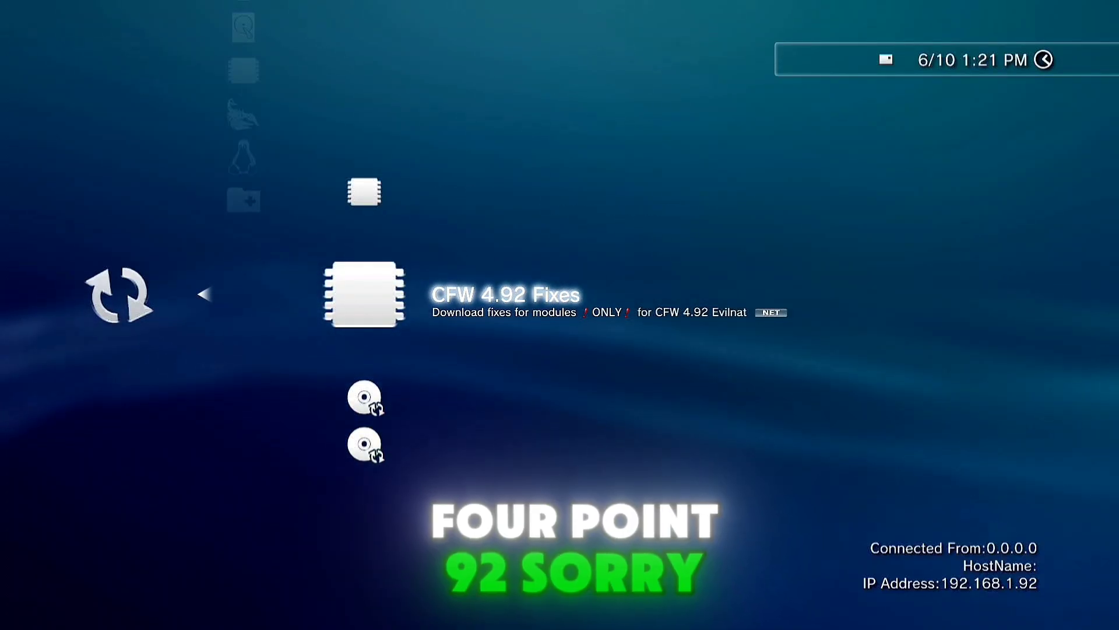
pyautogui.press('Down')
pyautogui.press('Up')
pyautogui.press('Down')
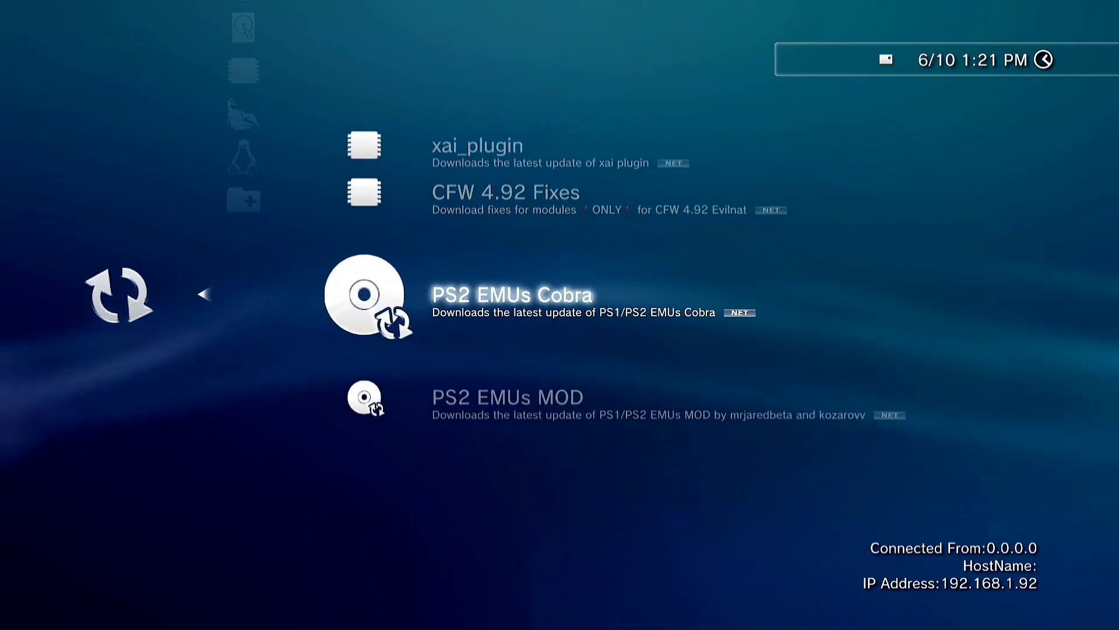
pyautogui.press('Return')
pyautogui.press('Escape')
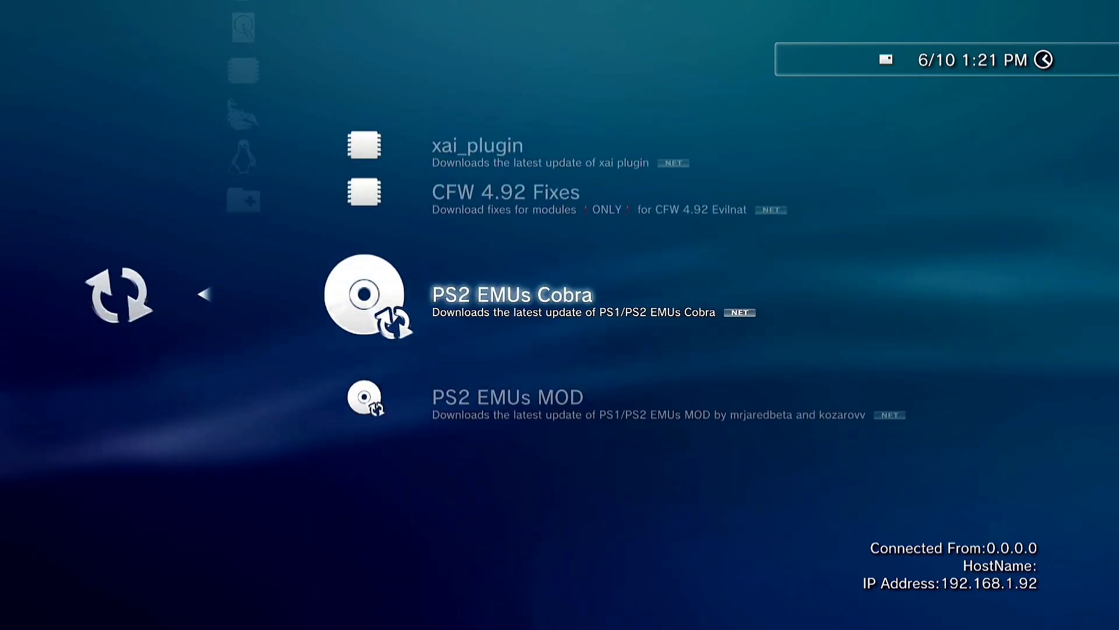
pyautogui.press('Down')
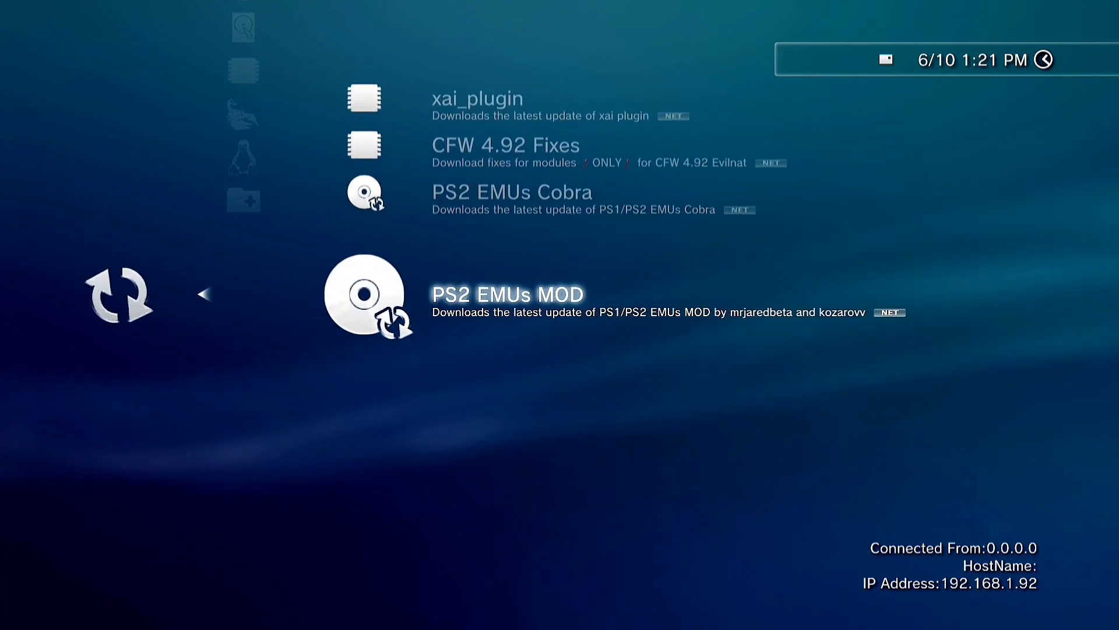
pyautogui.press('Return')
pyautogui.press('Escape')
pyautogui.press('Up')
pyautogui.press('Up')
# Step: Show the installed xai_plugin version, reported as XAI Version 1.23
pyautogui.press('Up')
pyautogui.press('Return')
pyautogui.press('Up')
pyautogui.press('Down')
pyautogui.press('Return')
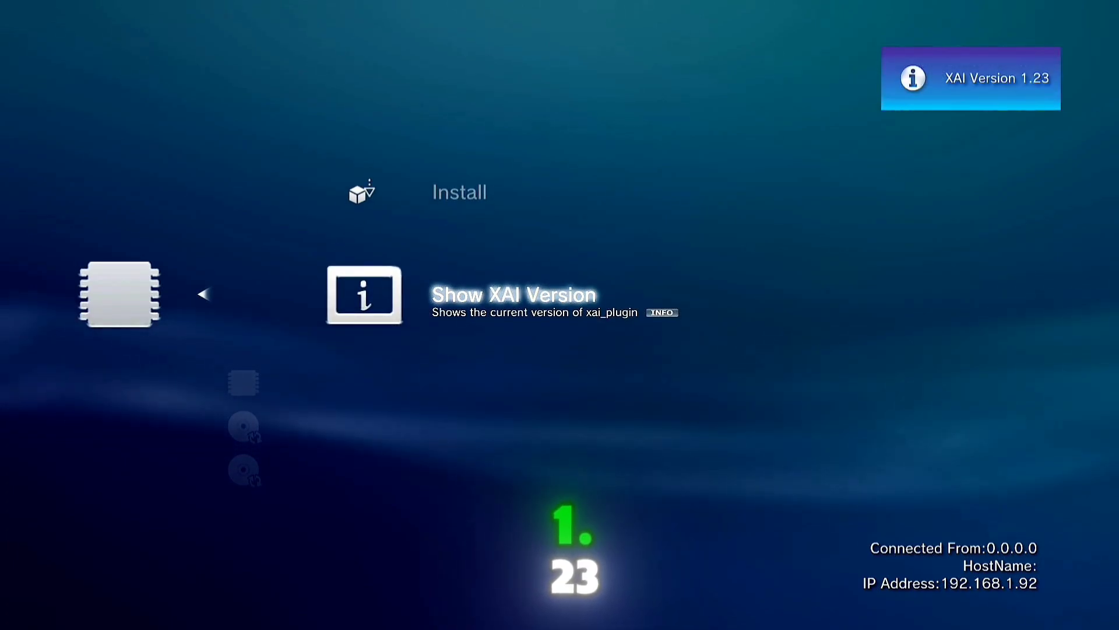
# Step: Try installing xai_plugin, decline the download, and return to the tools list
pyautogui.press('Return')
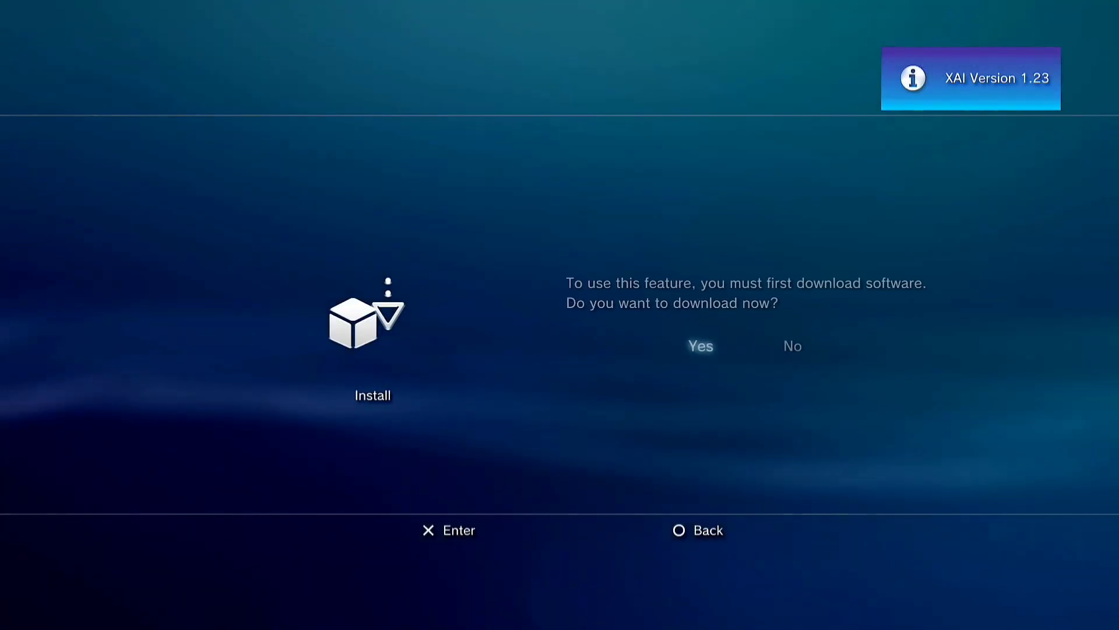
pyautogui.press('Escape')
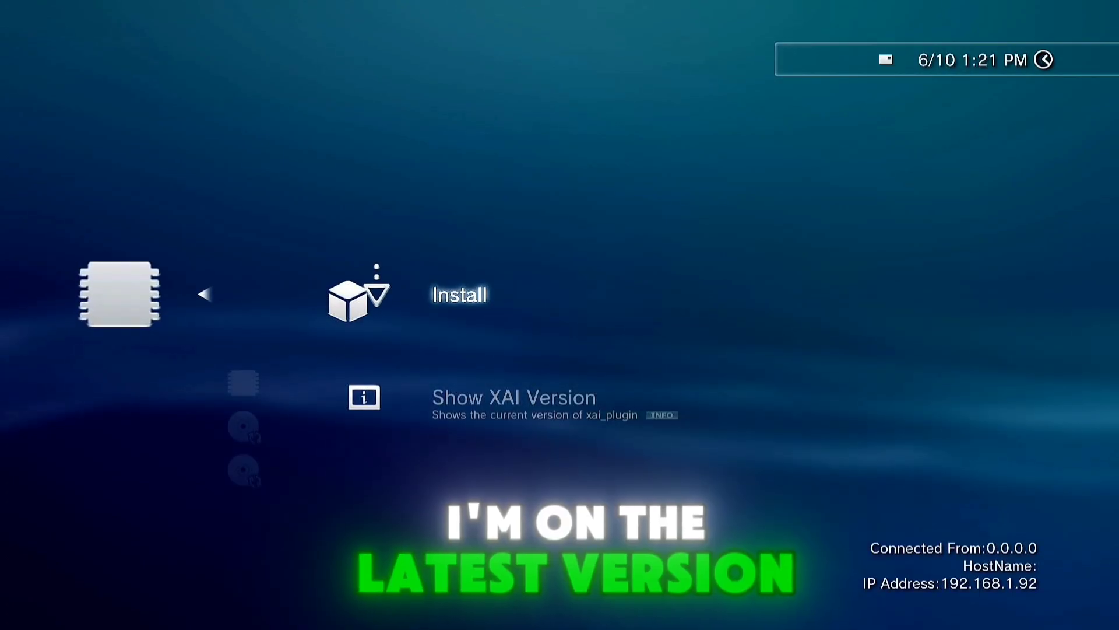
pyautogui.press('Escape')
pyautogui.press('Up')
pyautogui.press('Up')
pyautogui.press('Up')
pyautogui.press('Up')
pyautogui.press('Up')
pyautogui.press('Up')
pyautogui.press('Up')
pyautogui.press('Up')
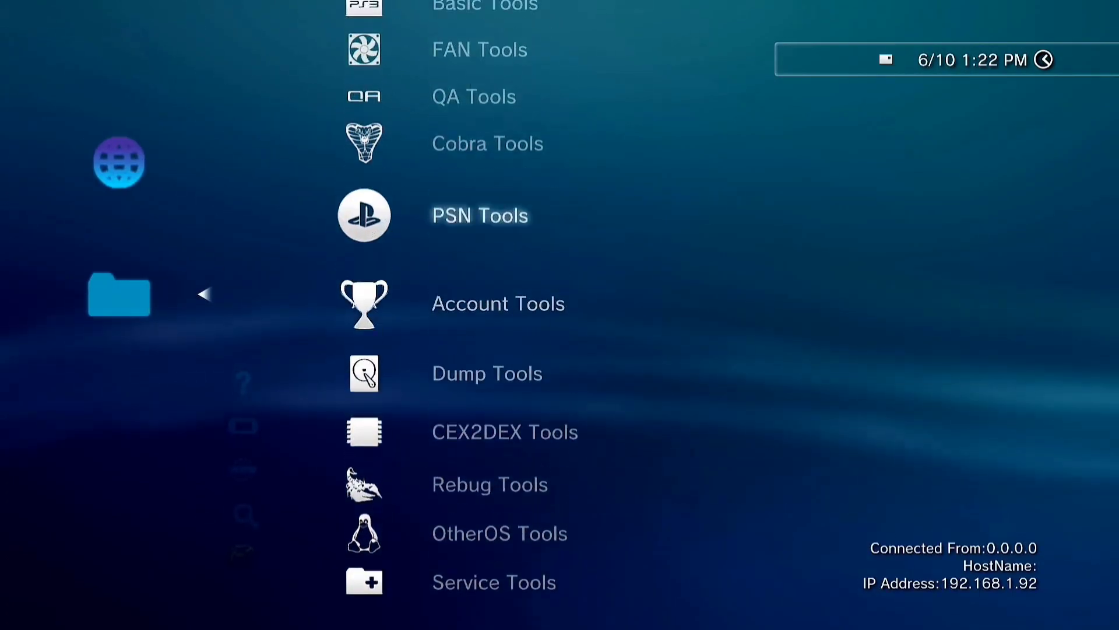
# Step: Close Custom Firmware Tools and browse the Game column's utilities to Package Manager
pyautogui.press('Up')
pyautogui.press('Up')
pyautogui.press('Up')
pyautogui.press('Up')
pyautogui.press('Up')
pyautogui.press('Up')
pyautogui.press('Escape')
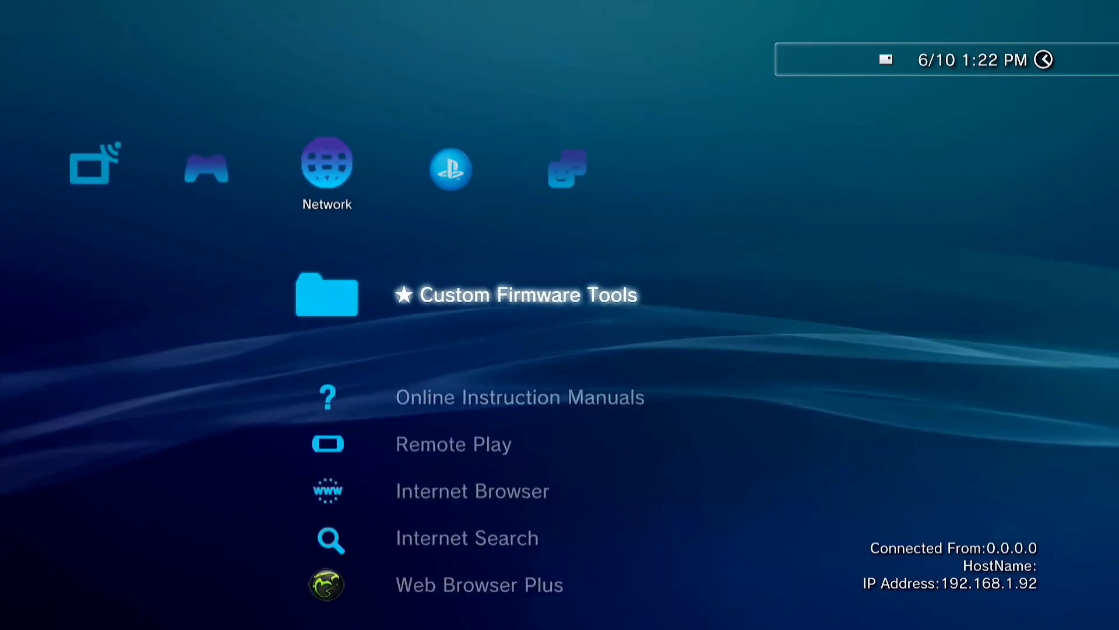
pyautogui.press('Left')
pyautogui.press('Down')
pyautogui.press('Down')
pyautogui.press('Up')
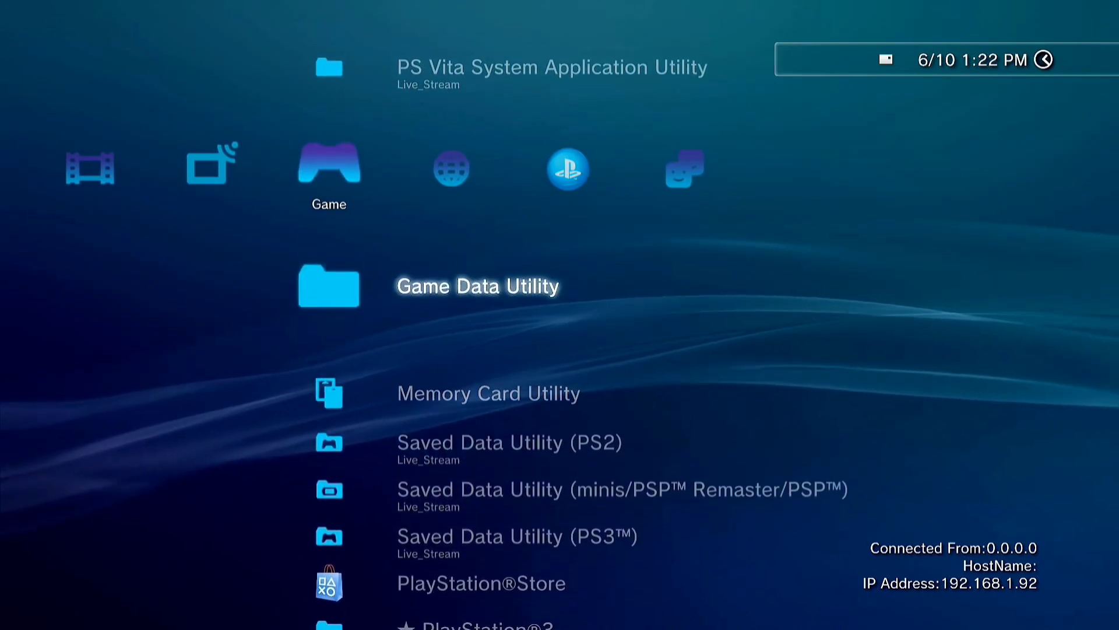
pyautogui.press('Down')
pyautogui.press('Down')
pyautogui.press('Down')
pyautogui.press('Down')
pyautogui.press('Down')
pyautogui.press('Down')
pyautogui.press('Down')
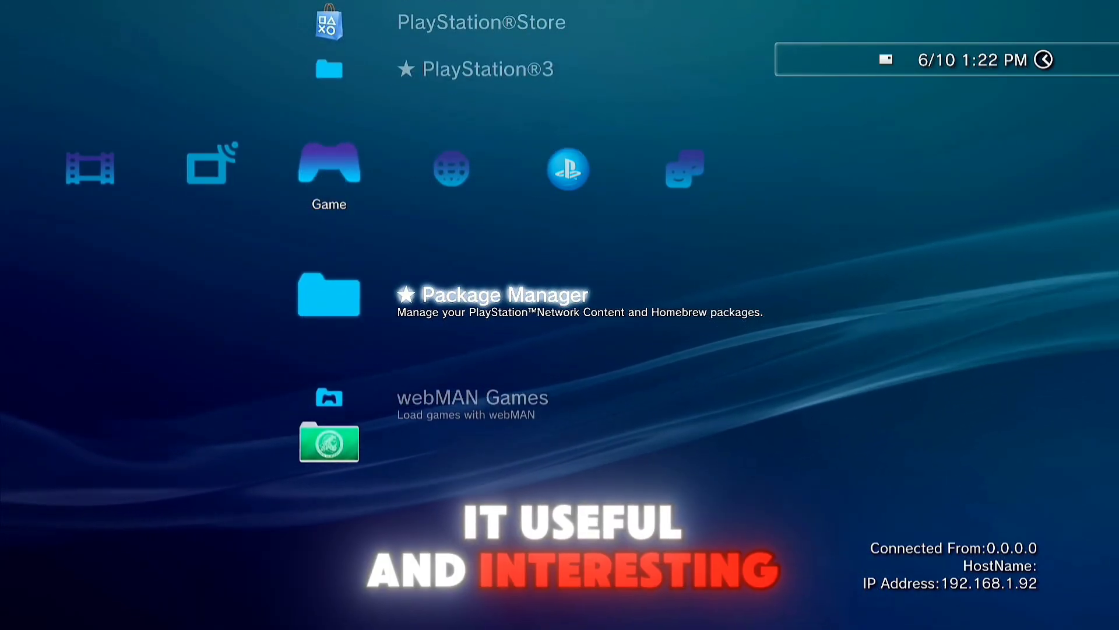
# Step: Open webMAN Games and its PlayStation®3 folder listing AC3 and Call of Duty titles
pyautogui.press('Down')
pyautogui.press('Return')
pyautogui.press('Down')
pyautogui.press('Return')
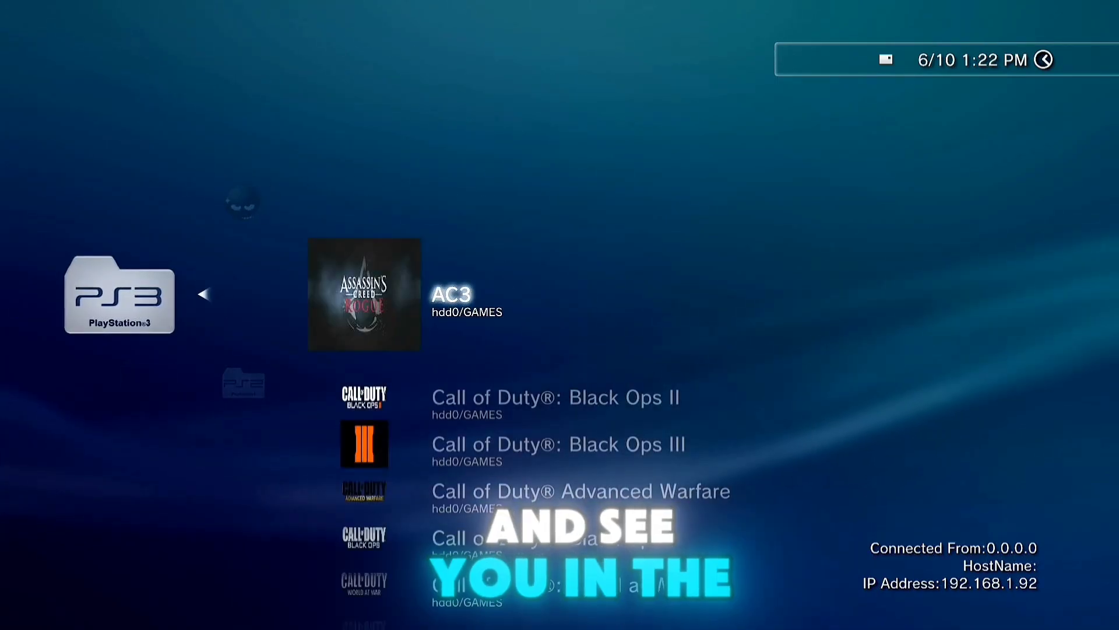